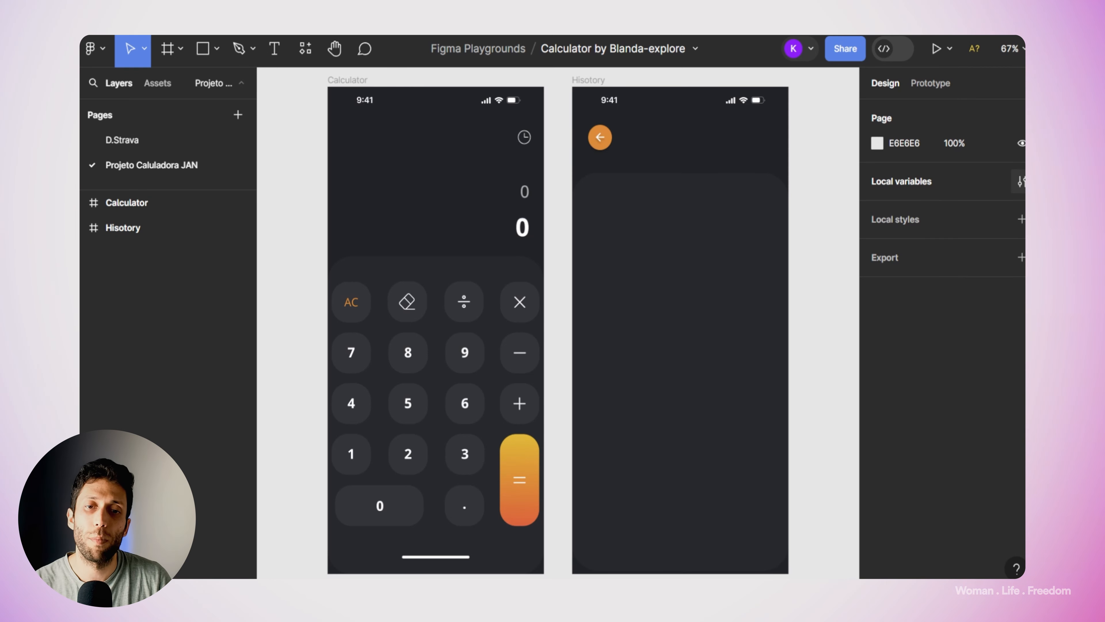
- Review the names, types and default values of the calculator's local variables, moving their window clear of the frames, and close it
left_click(1019, 181)
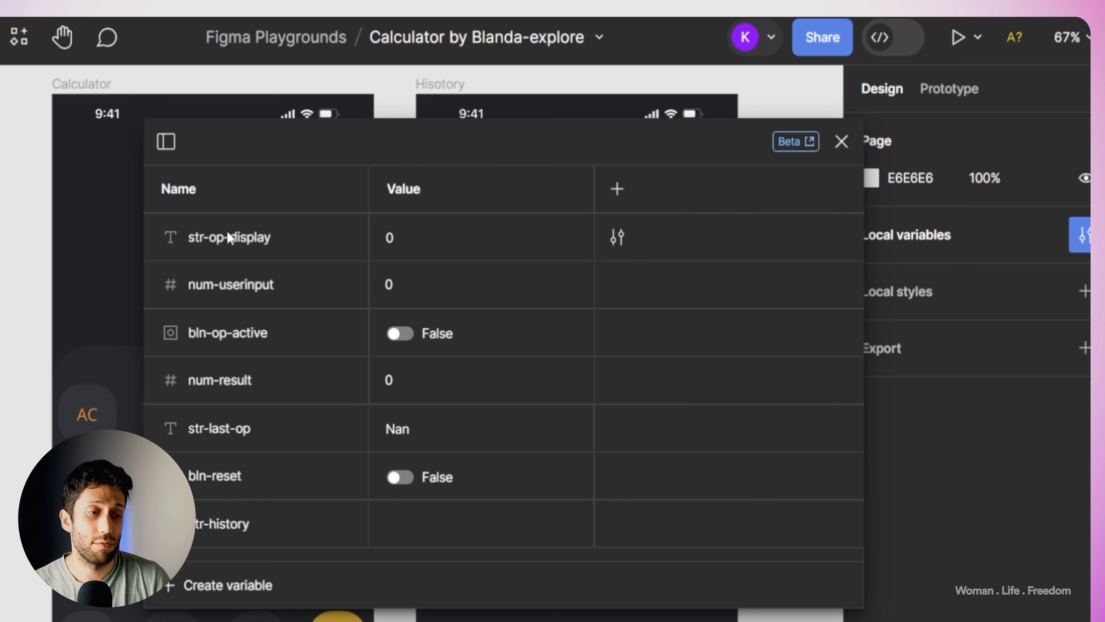
left_click_drag(348, 148, 634, 297)
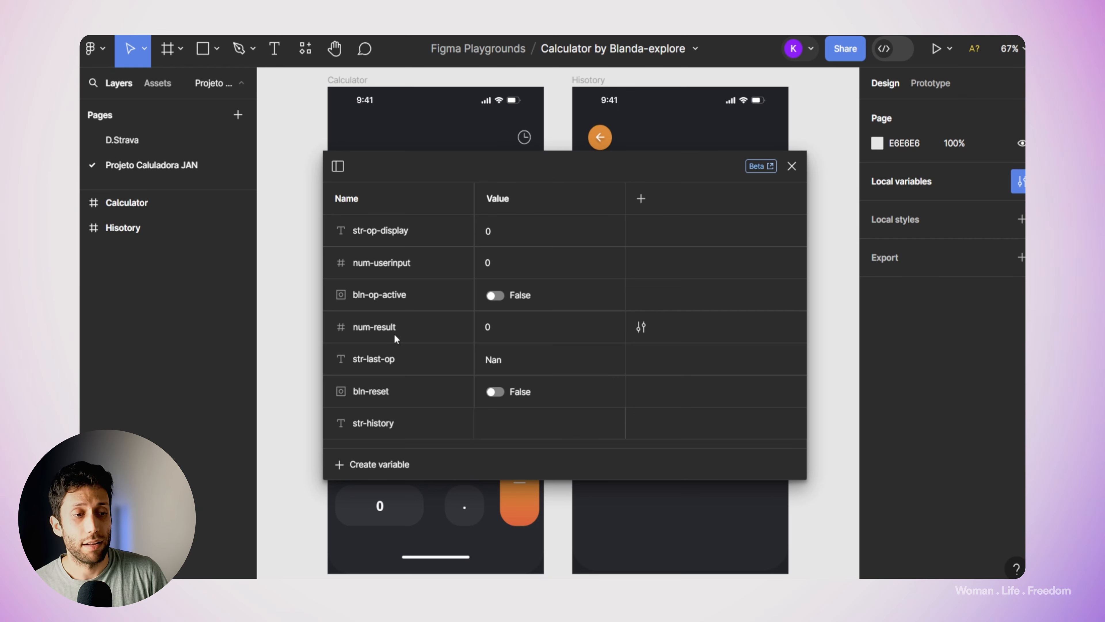
left_click_drag(440, 178, 650, 269)
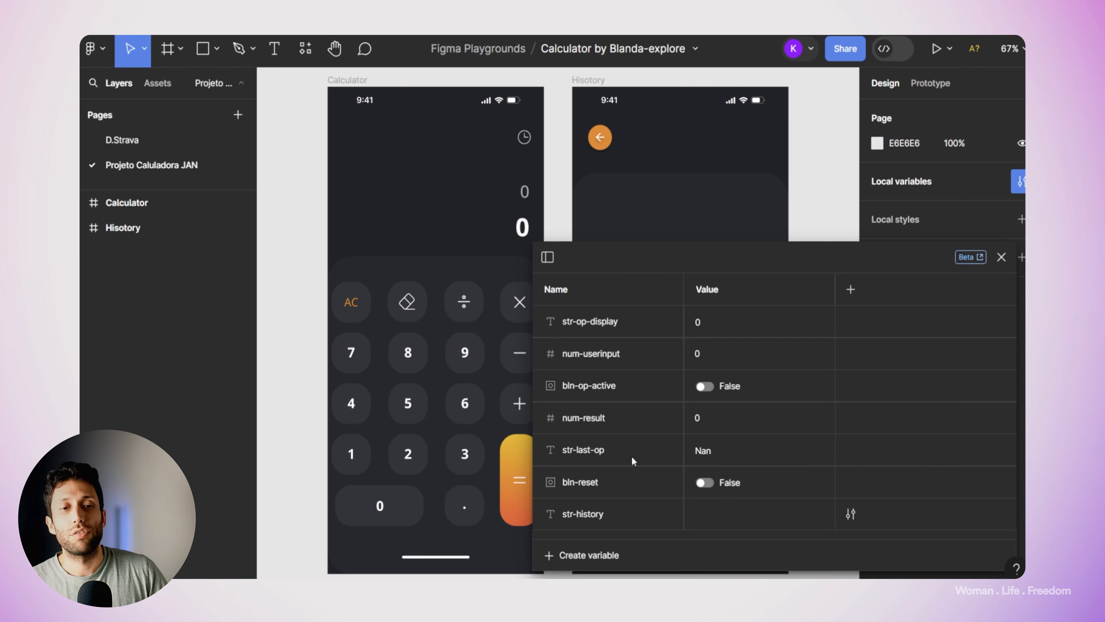
left_click_drag(778, 258, 333, 204)
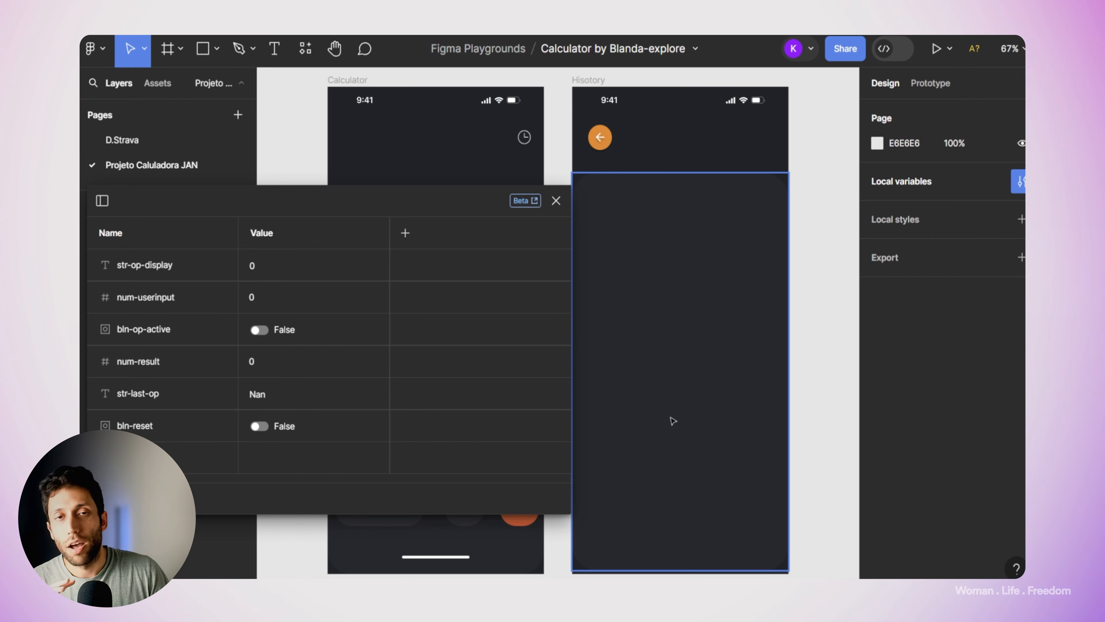
key("Escape")
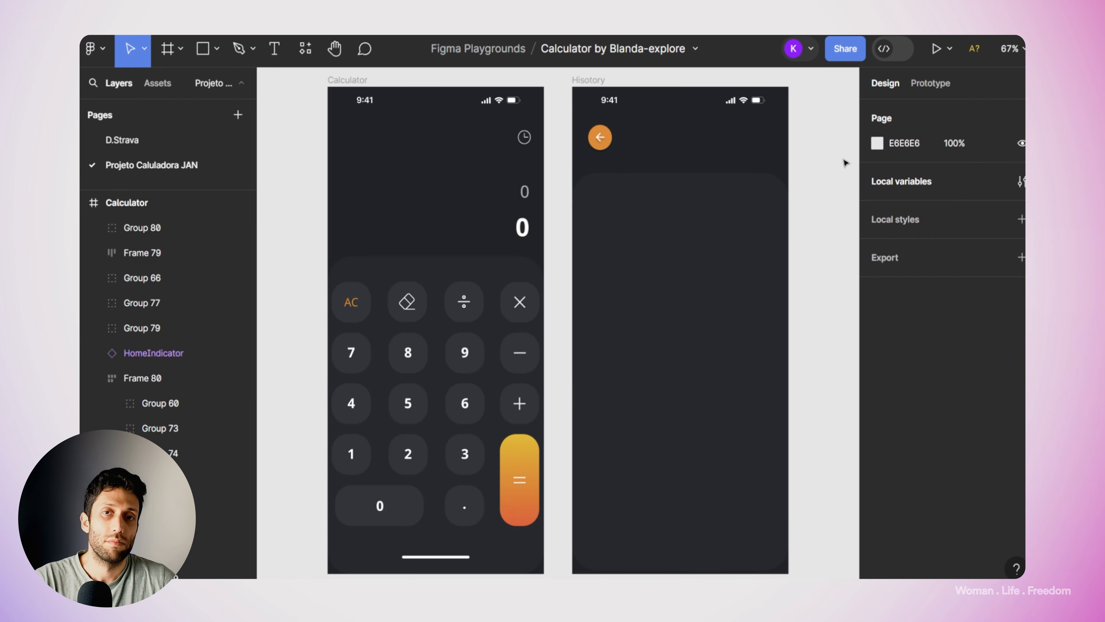
- Show the prototype connections and open the tap interaction of the calculator's 1 key
left_click(939, 82)
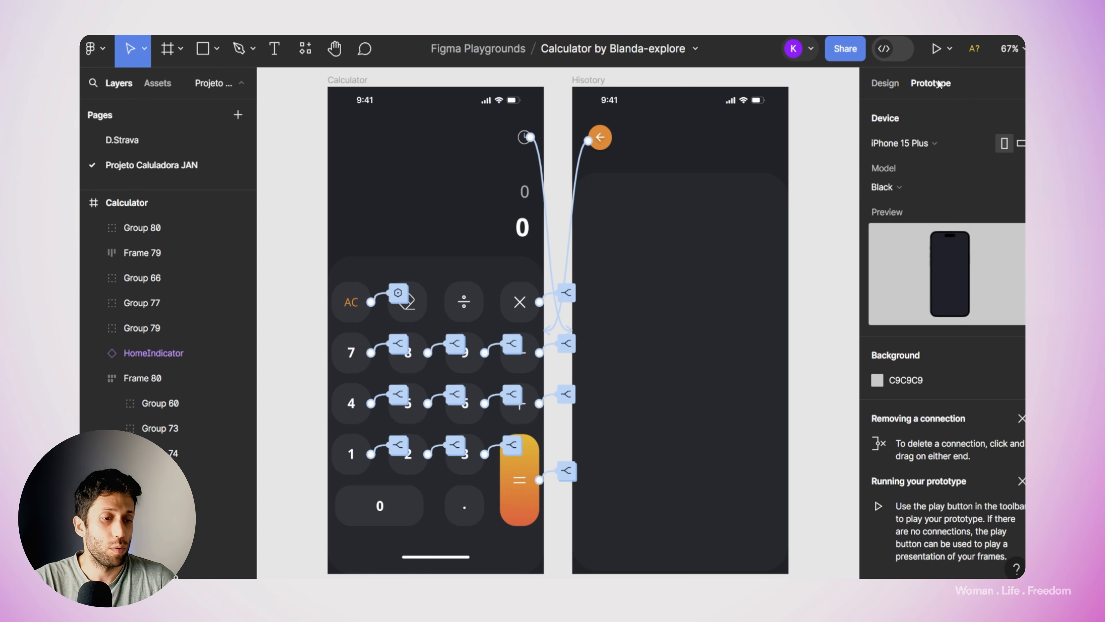
left_click(354, 467)
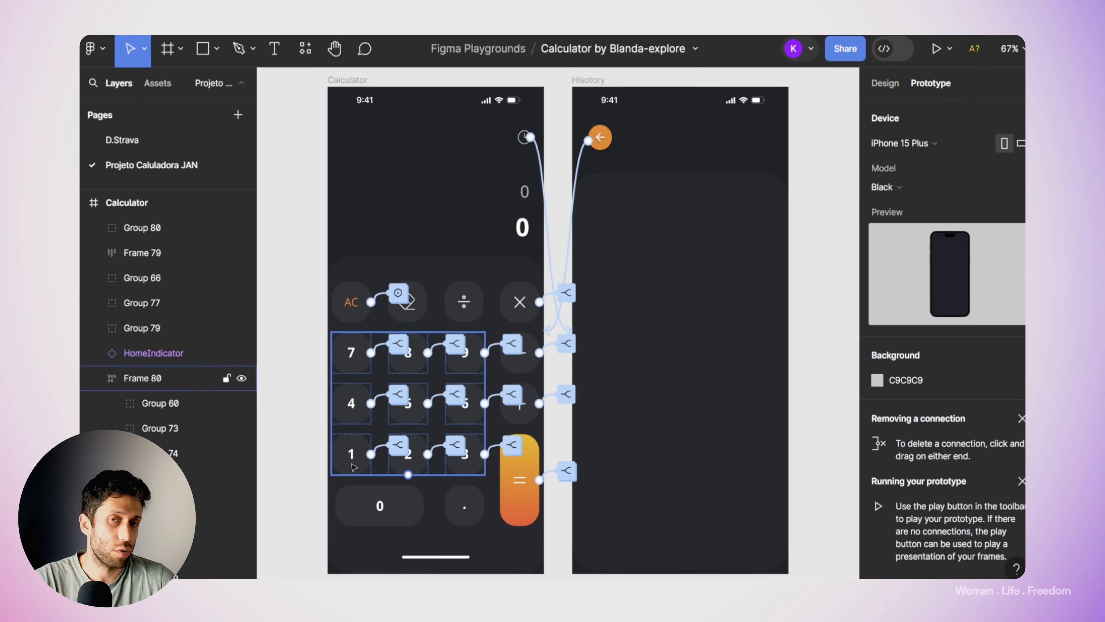
left_click(333, 483)
left_click(349, 472)
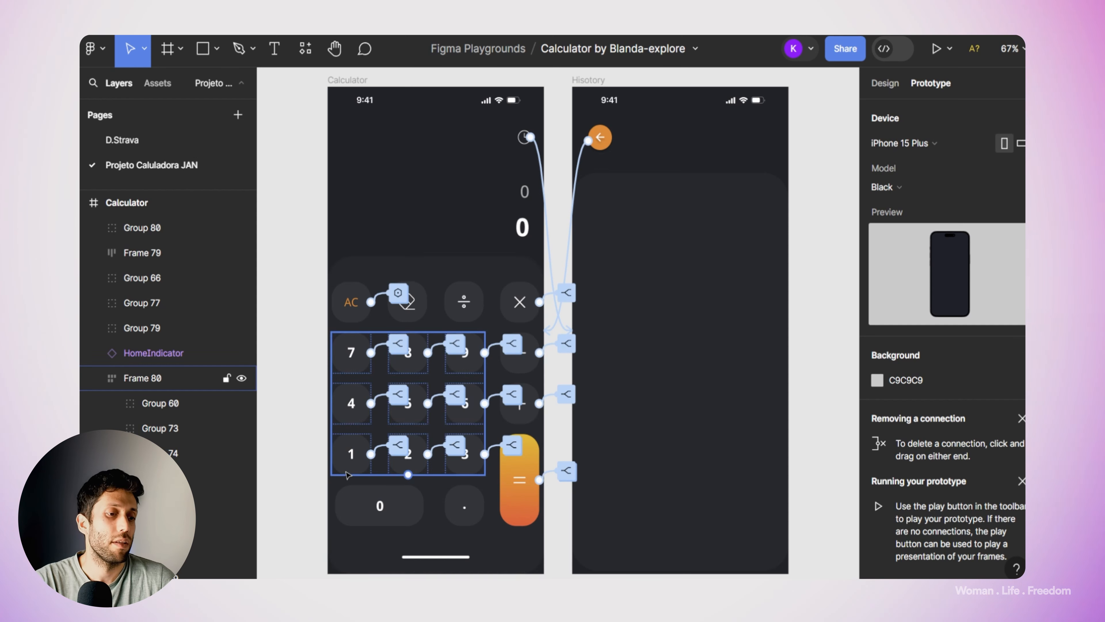
left_click(352, 453)
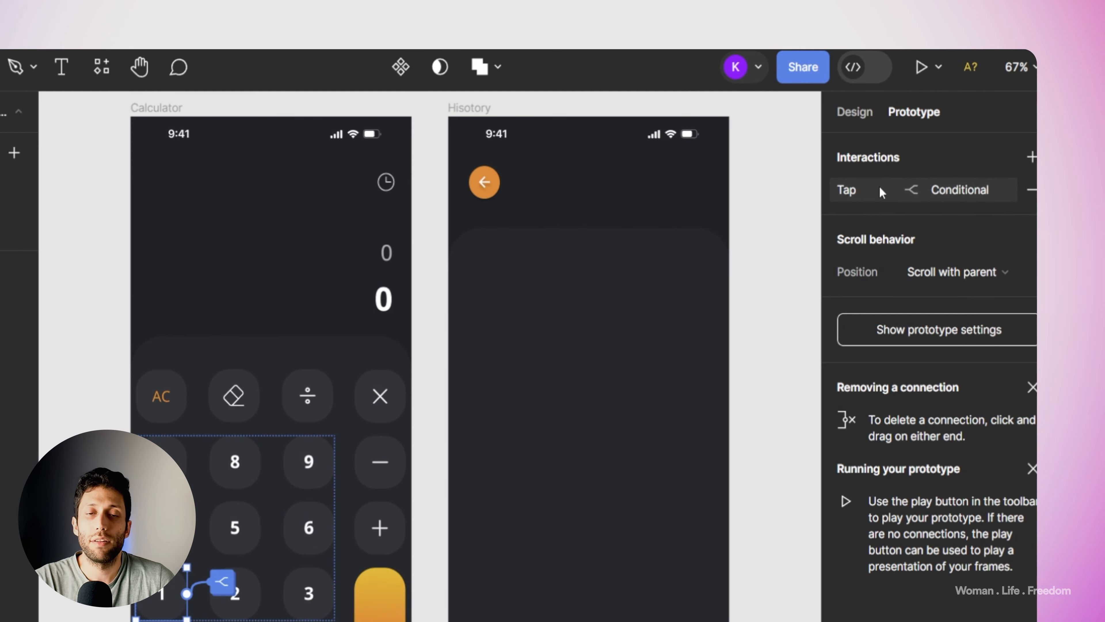
left_click(882, 192)
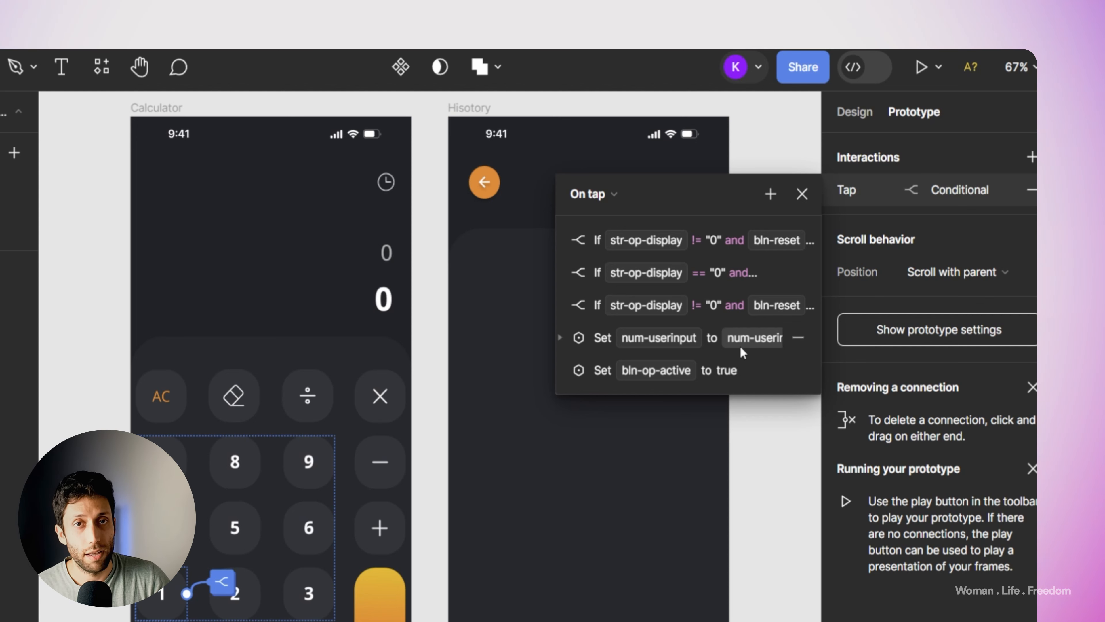
- Examine the full condition and Set variable action of the 1 key's first conditional, and collapse it
left_click(561, 239)
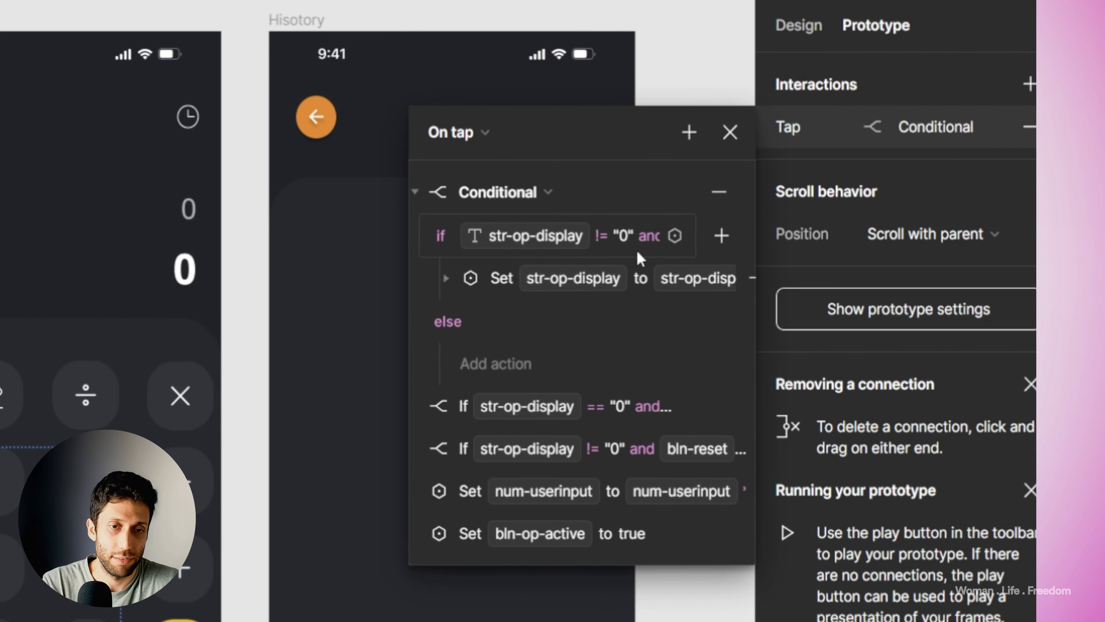
left_click(661, 237)
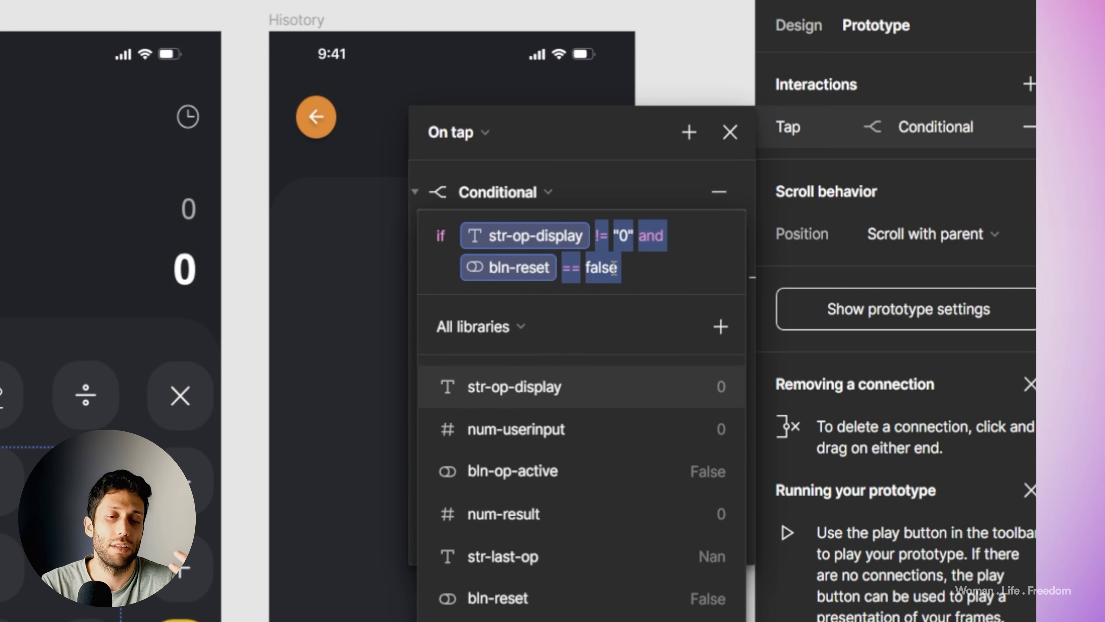
left_click(619, 182)
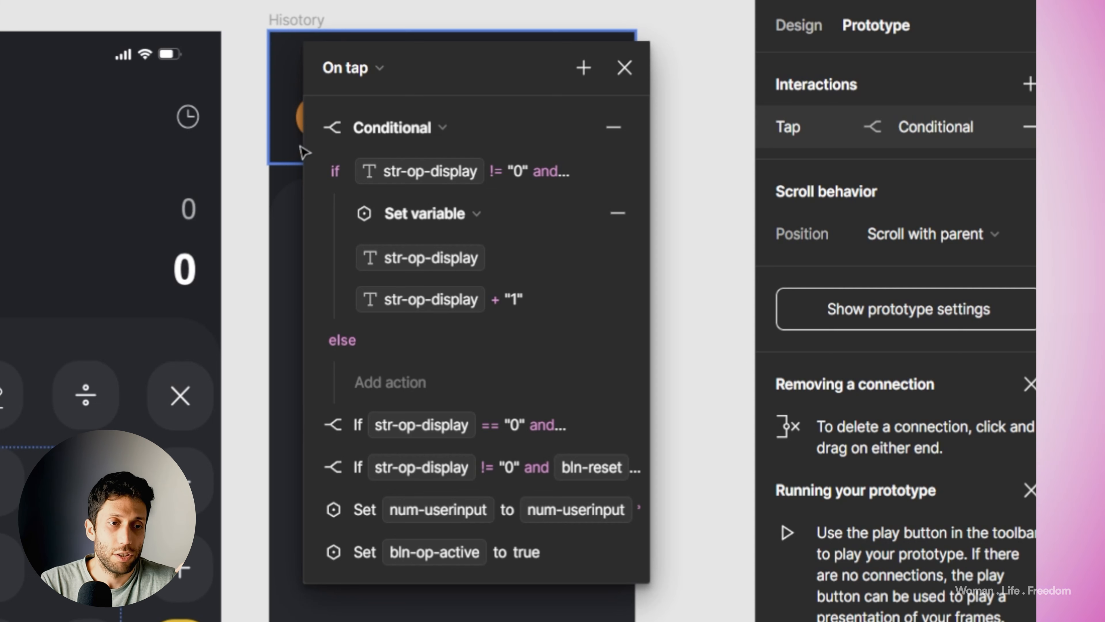
left_click(318, 126)
- Examine the full condition and Set variable action of the 1 key's second conditional, and collapse it
left_click(312, 170)
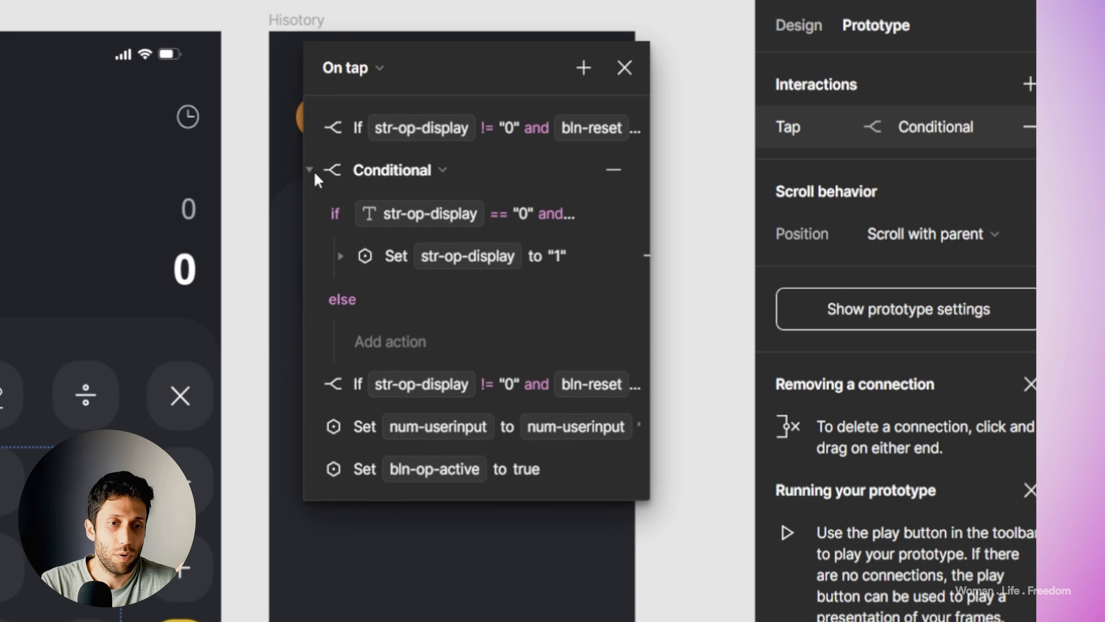
left_click(535, 205)
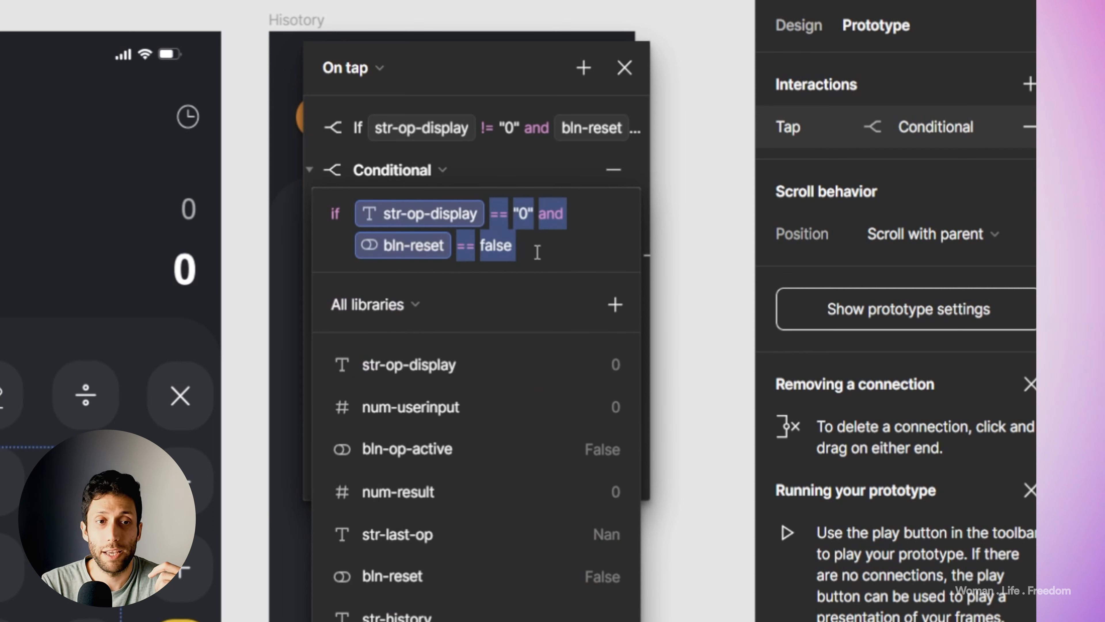
left_click(539, 244)
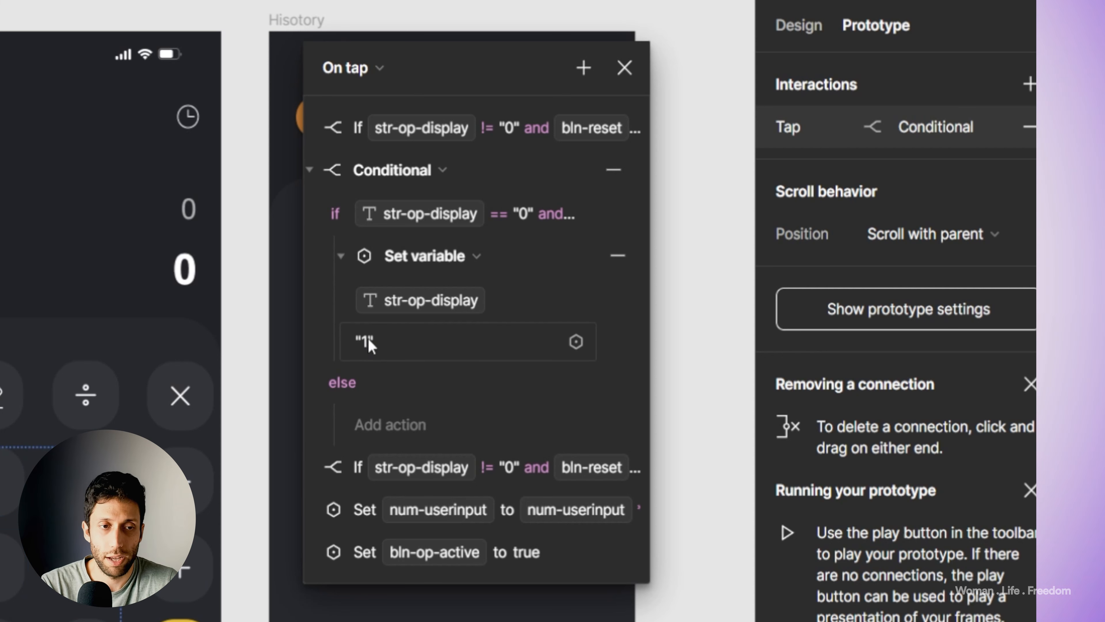
left_click(311, 171)
- Examine the third conditional's condition and expand its Set variable actions for str-op-display, bln-reset, num-userinput and num-result
left_click(314, 213)
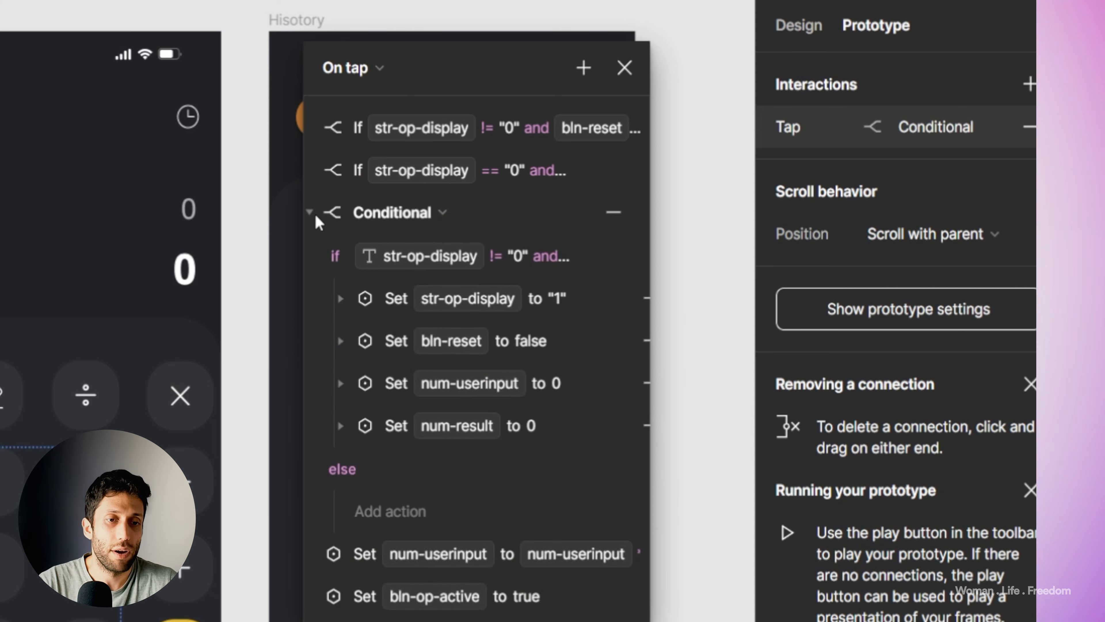
left_click(546, 259)
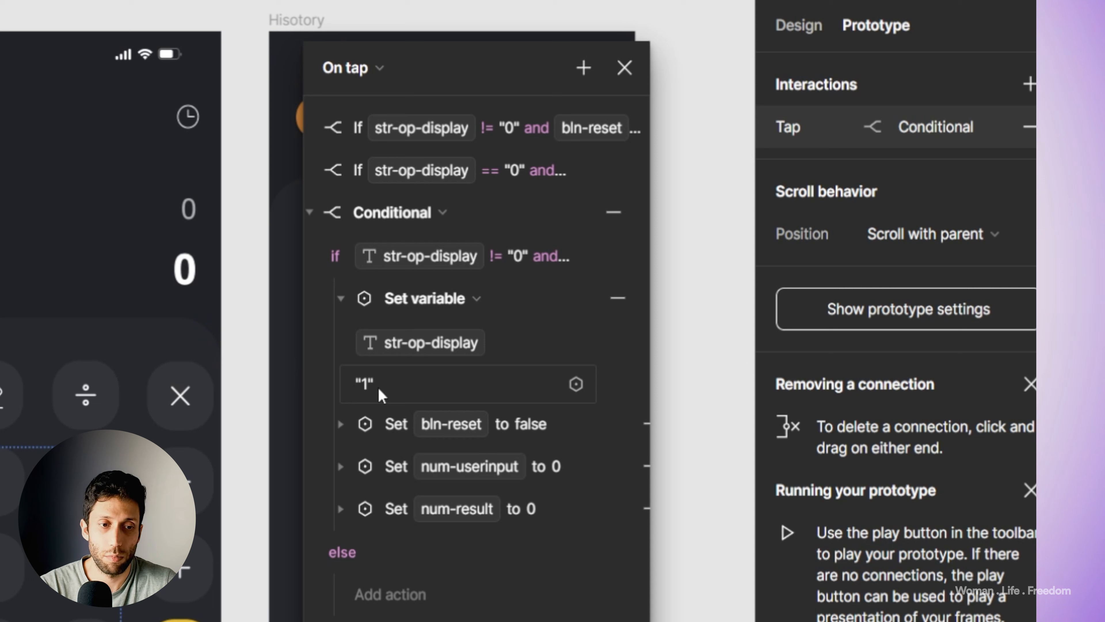
left_click(340, 424)
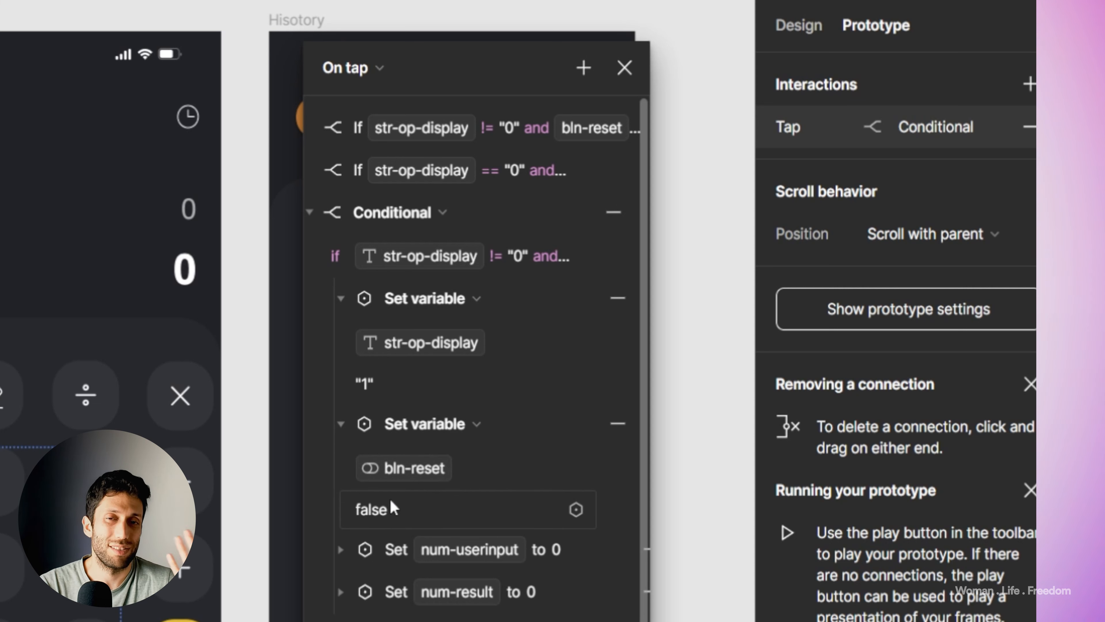
left_click(340, 550)
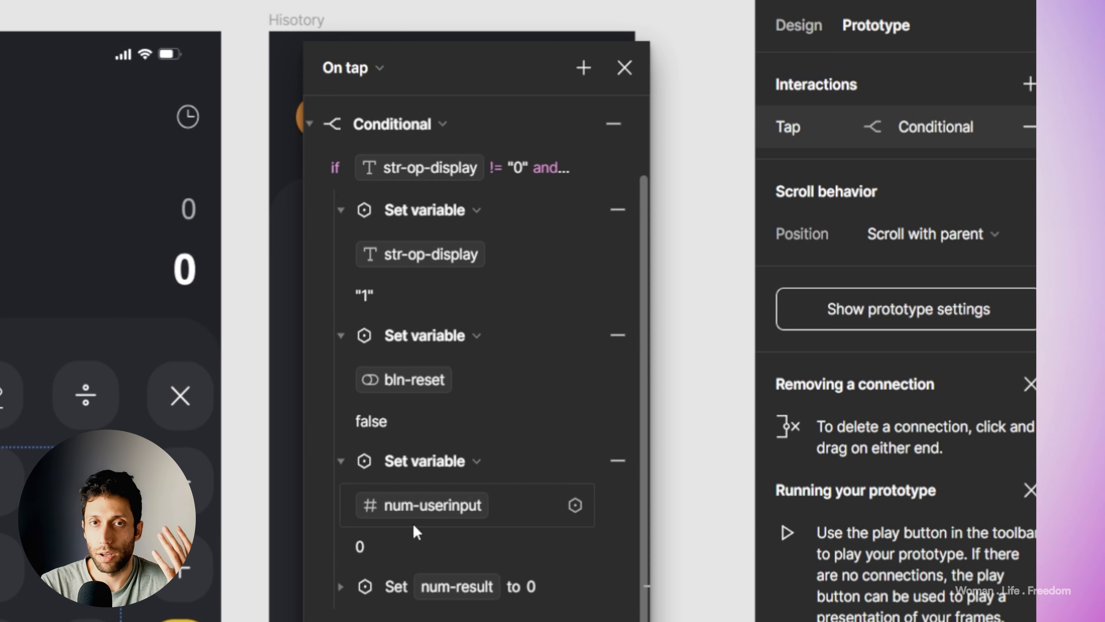
left_click(339, 588)
scroll(424, 564, "down", 3)
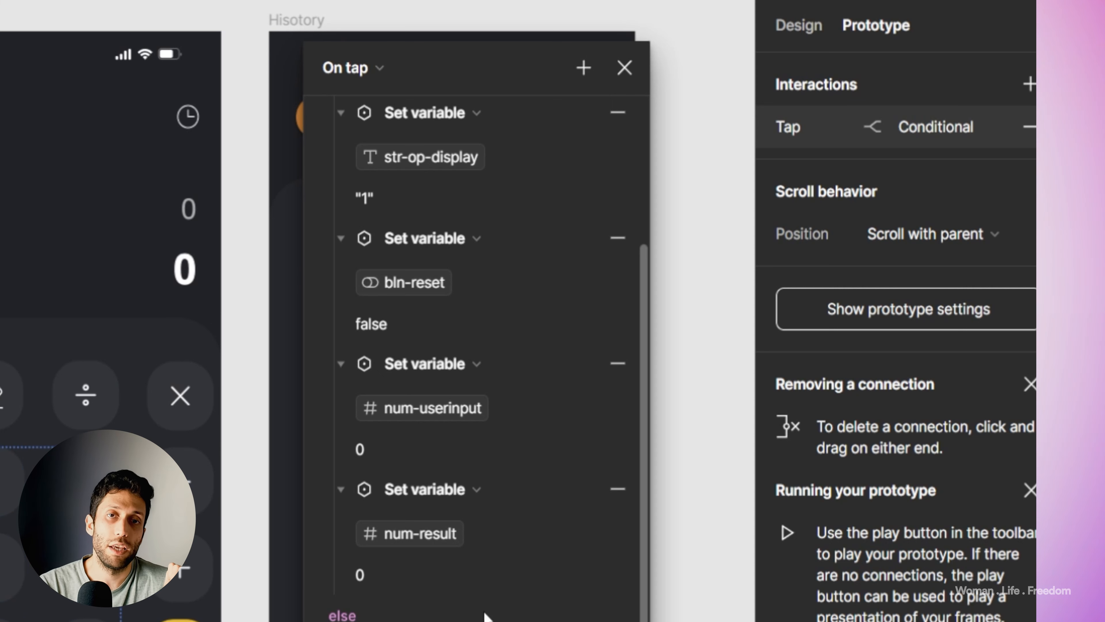
scroll(427, 435, "up", 10)
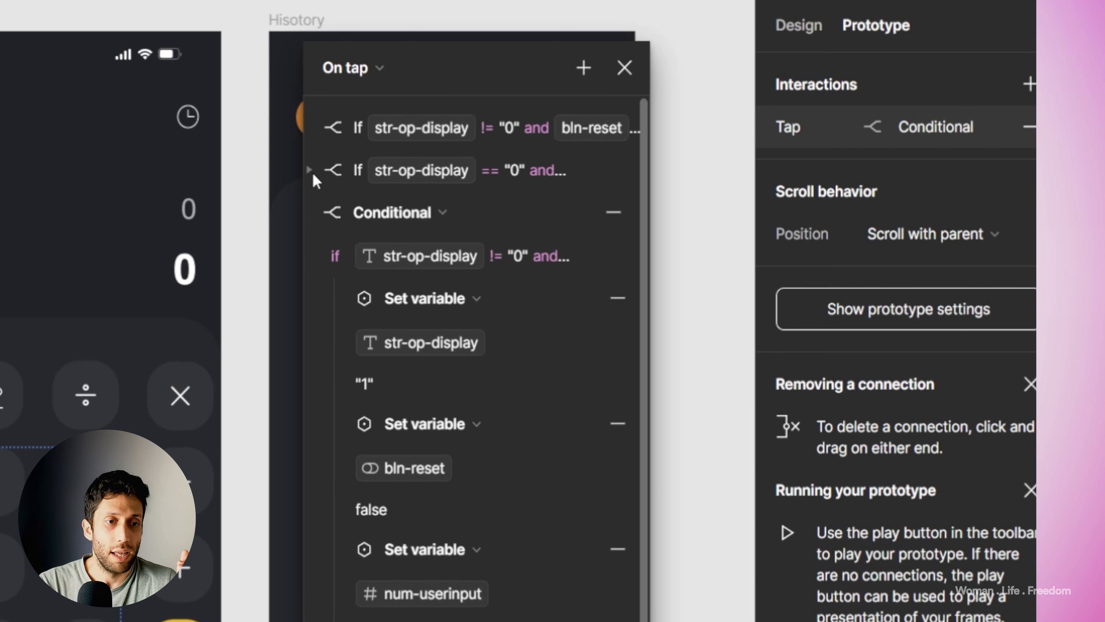
- Collapse the third conditional and expand the standalone Set variable actions for num-userinput and bln-op-active
left_click(309, 212)
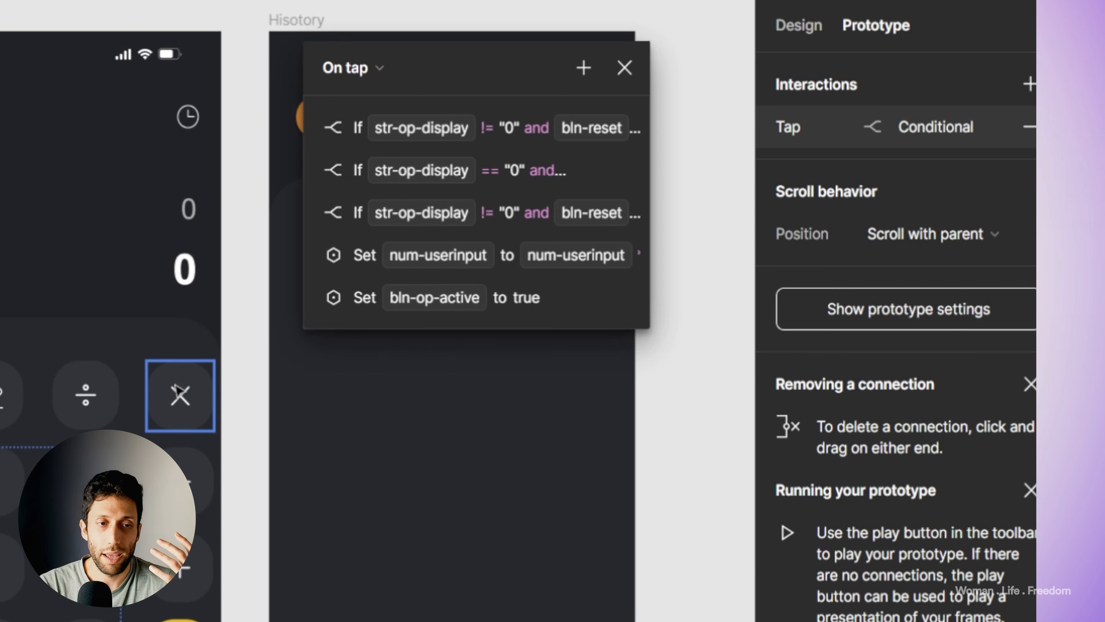
left_click(310, 255)
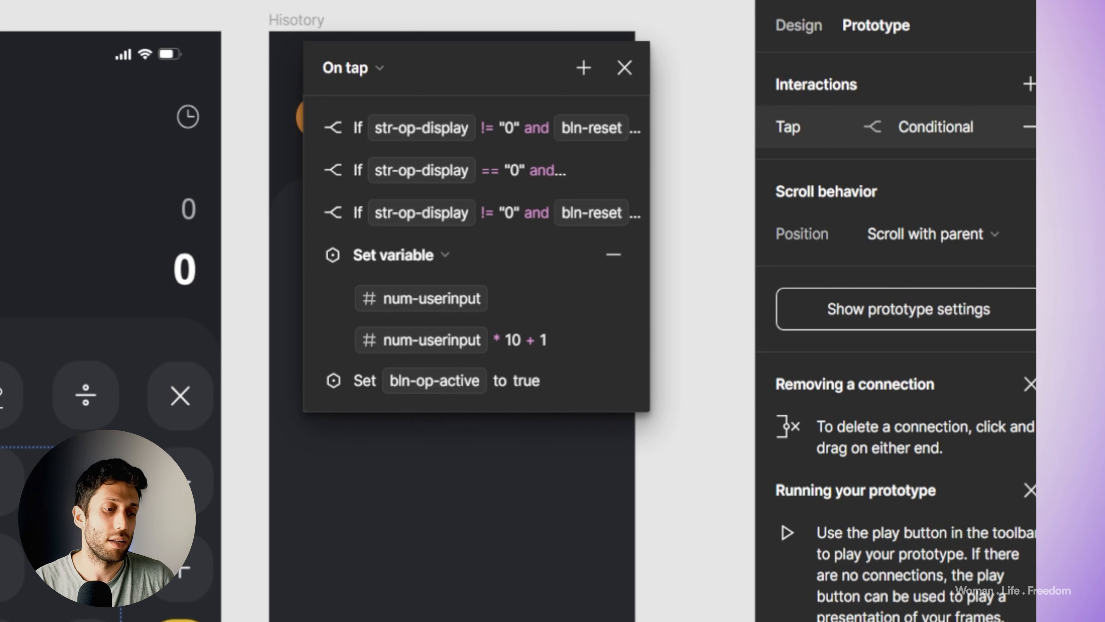
left_click(313, 382)
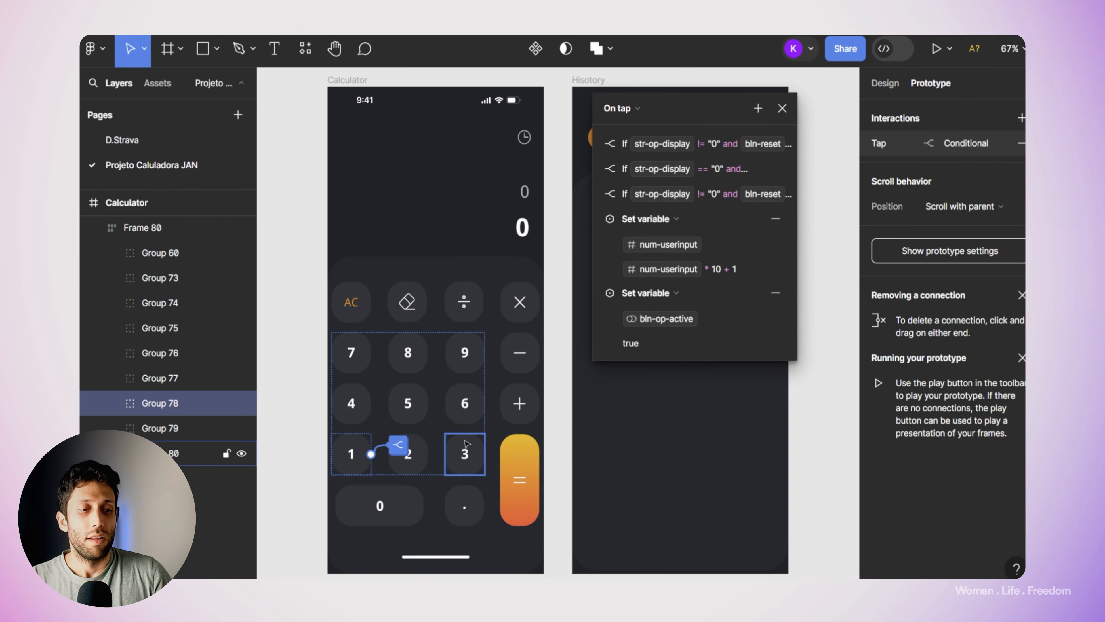
- Inspect the Set variable action in the first conditional of the 2 key's tap interaction, and close the interaction
left_click(429, 454)
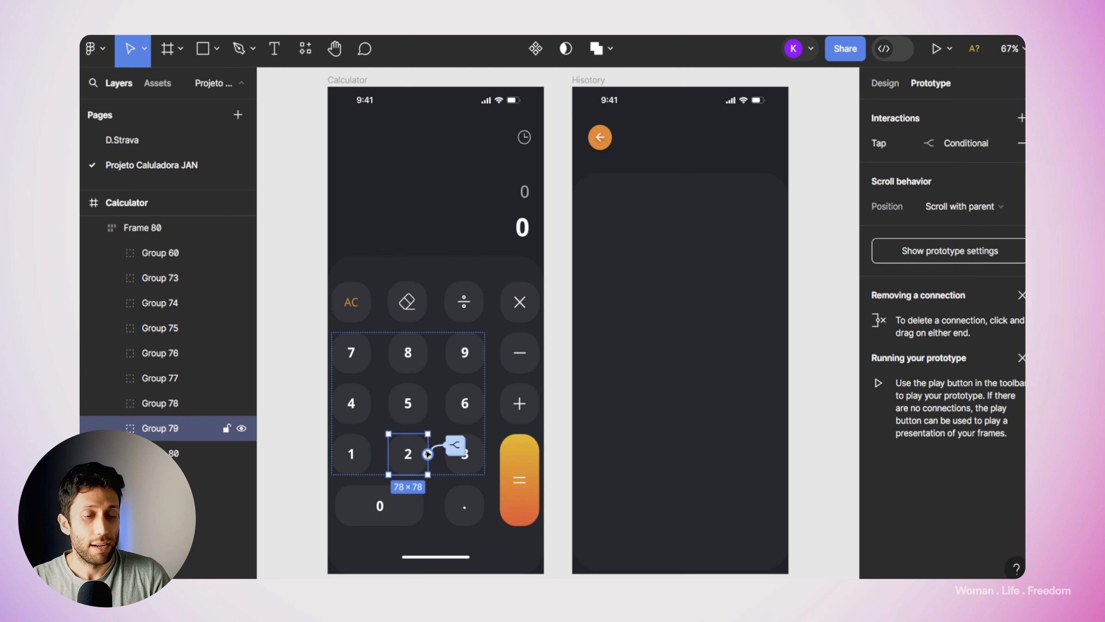
left_click(454, 445)
left_click_drag(472, 479, 724, 104)
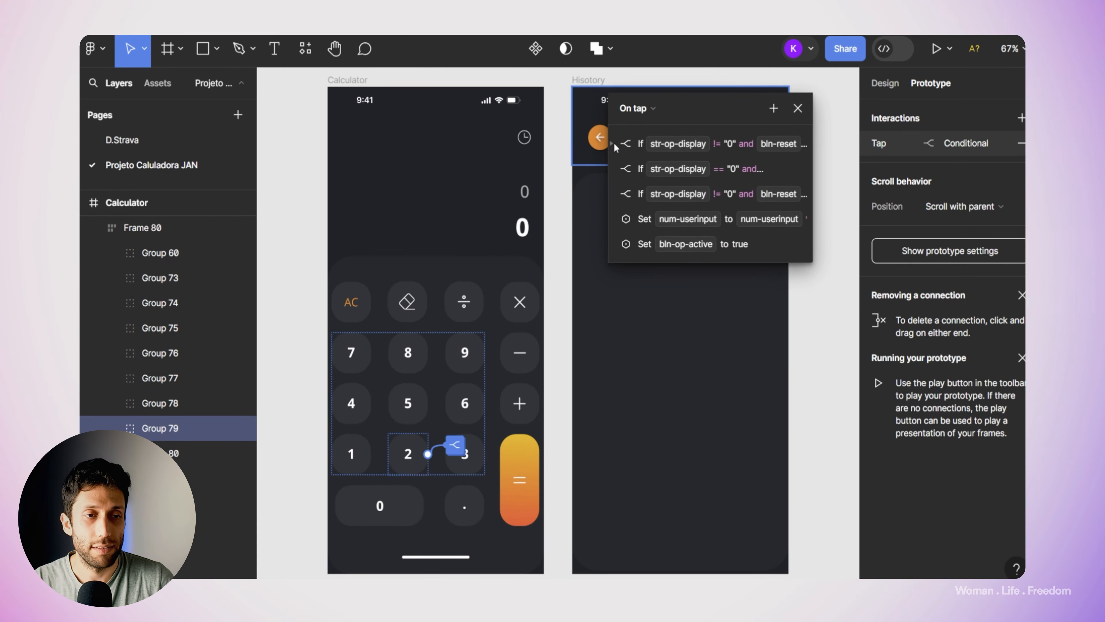
left_click(614, 146)
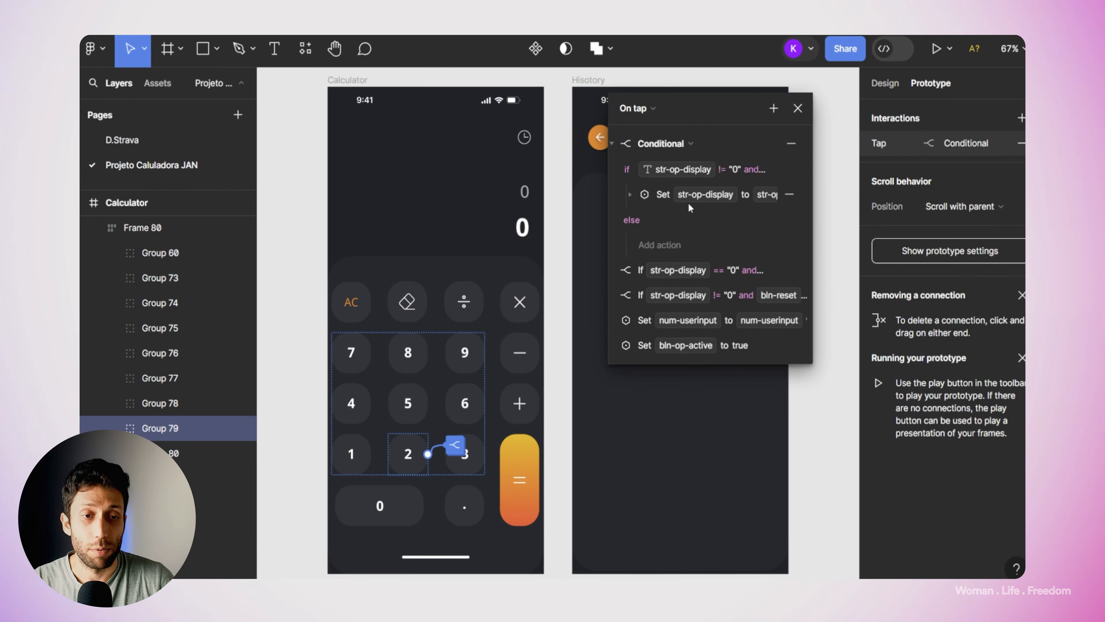
left_click(631, 195)
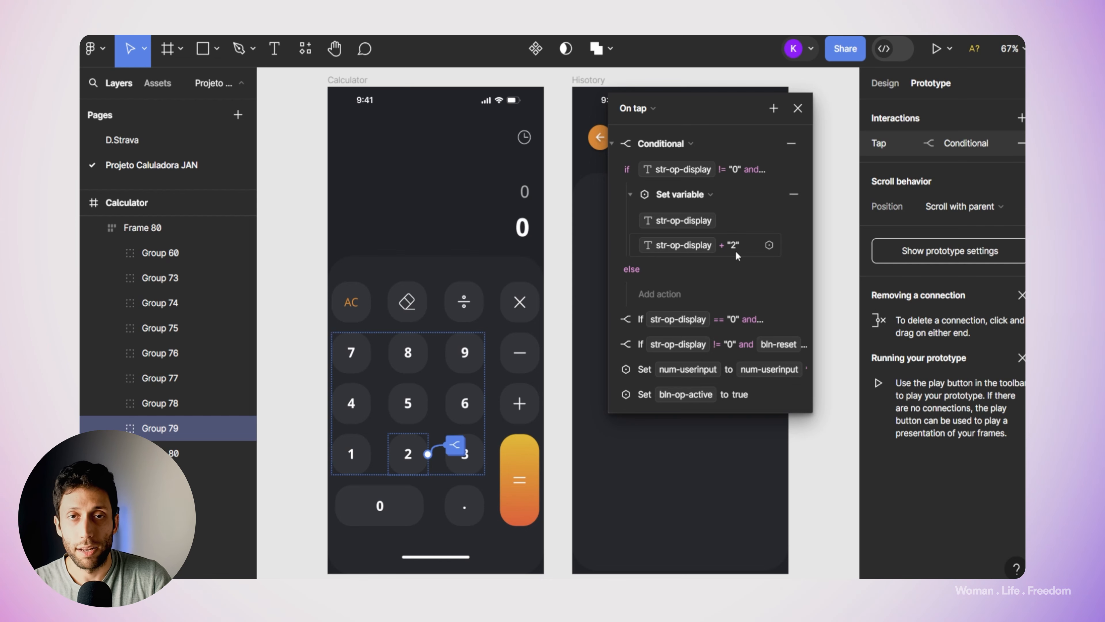
left_click(798, 108)
- Open a preview of the Calculator frame and move its window to uncover more of the canvas
left_click(362, 80)
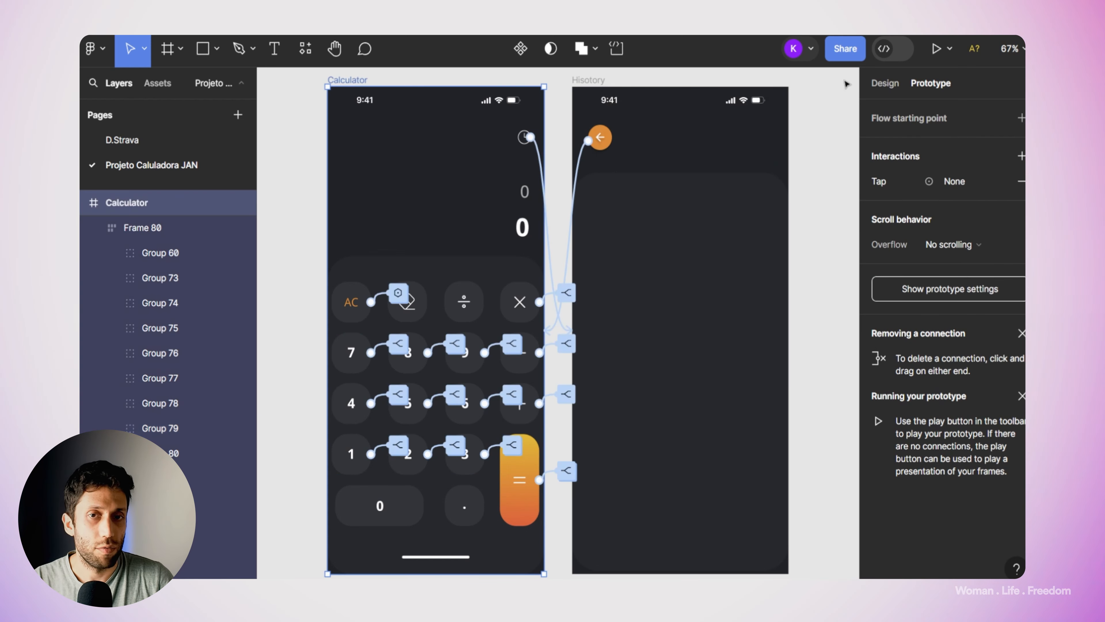
left_click(952, 49)
left_click(933, 104)
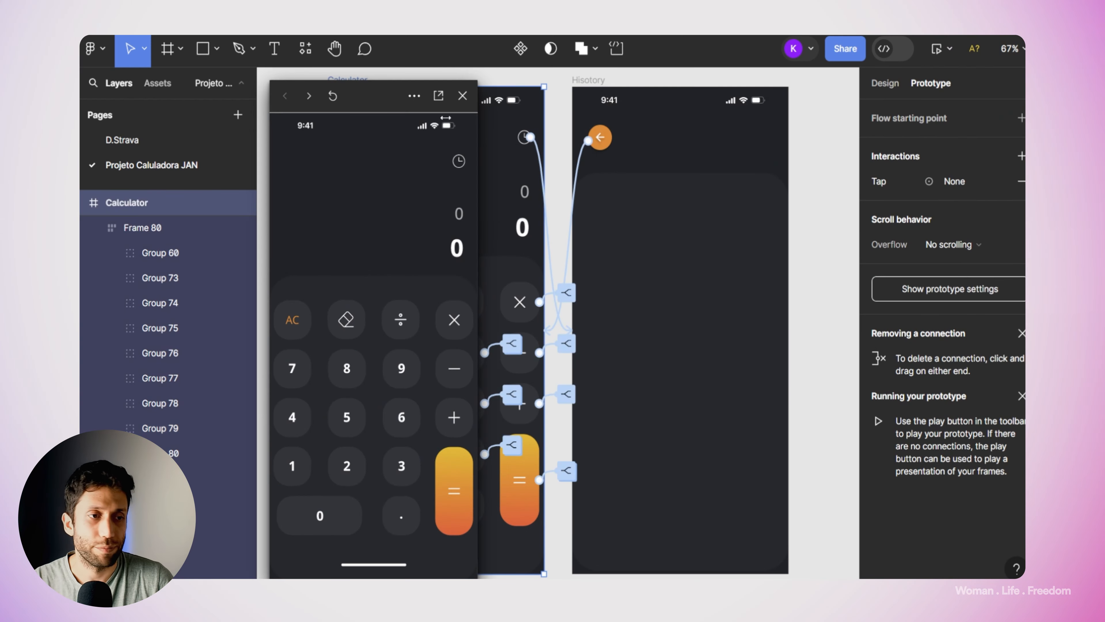
left_click_drag(395, 97, 271, 97)
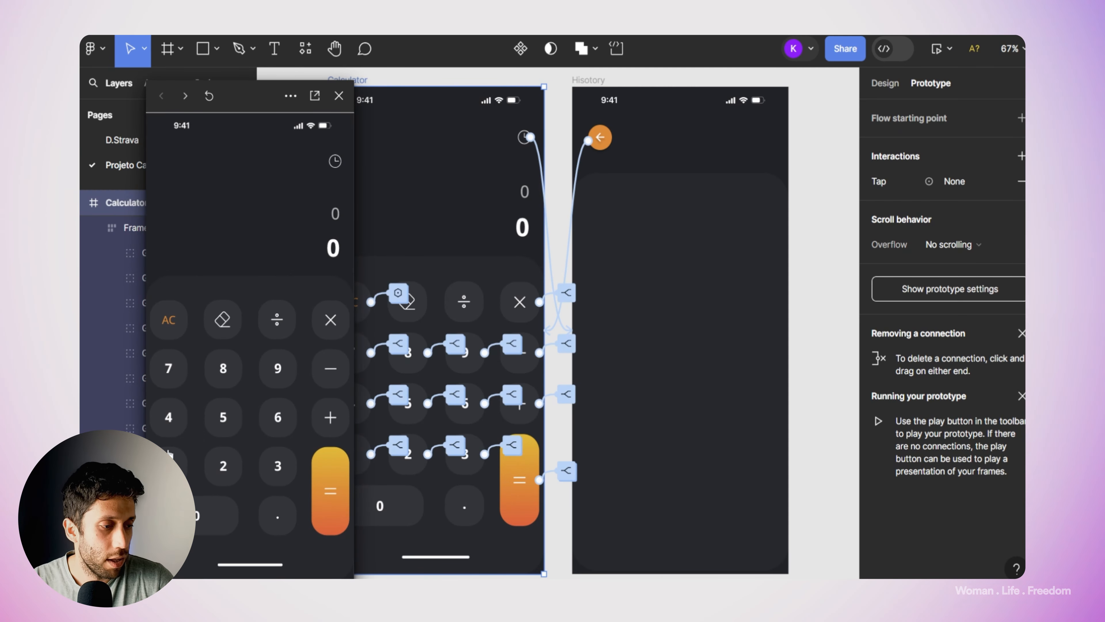
- Test an addition in the calculator preview by entering 1111589 + 65 and computing the result
left_click(231, 414)
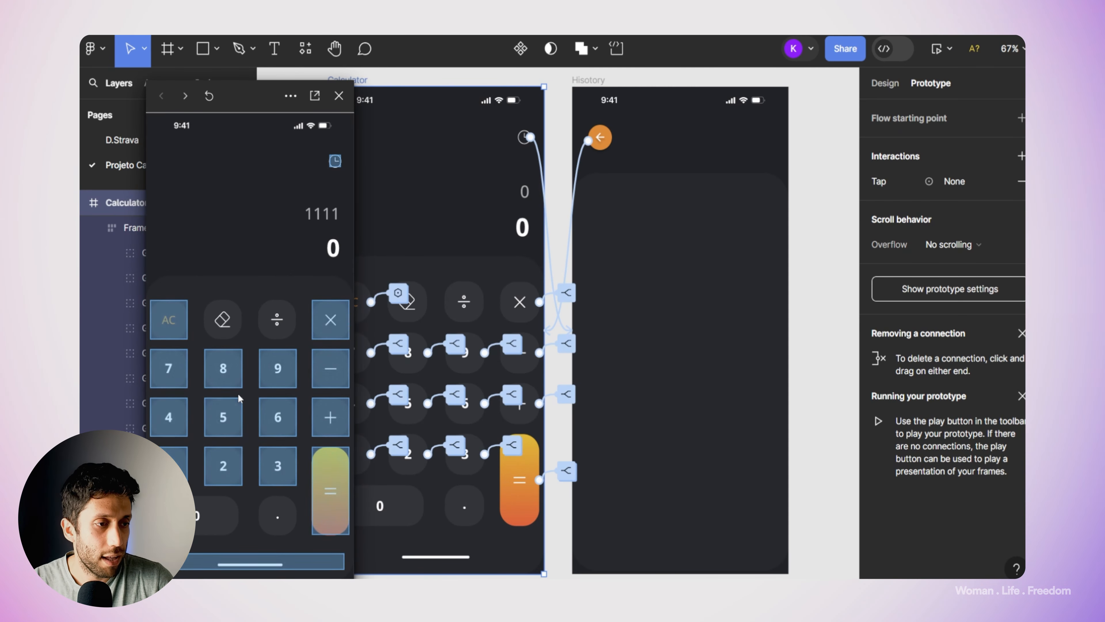
left_click(232, 373)
left_click(287, 365)
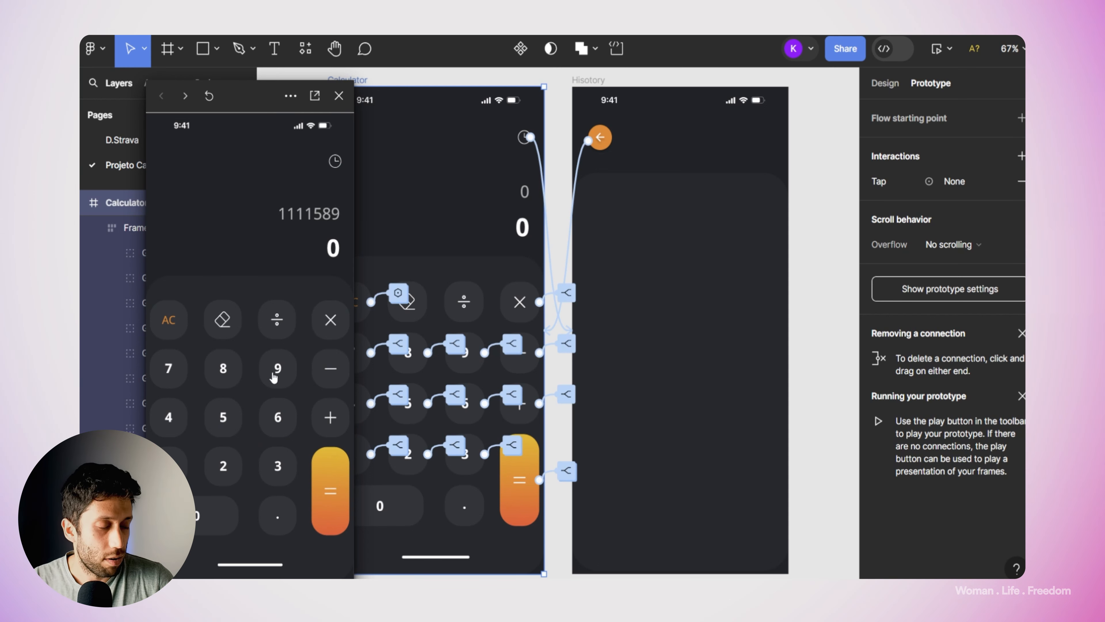
left_click(329, 430)
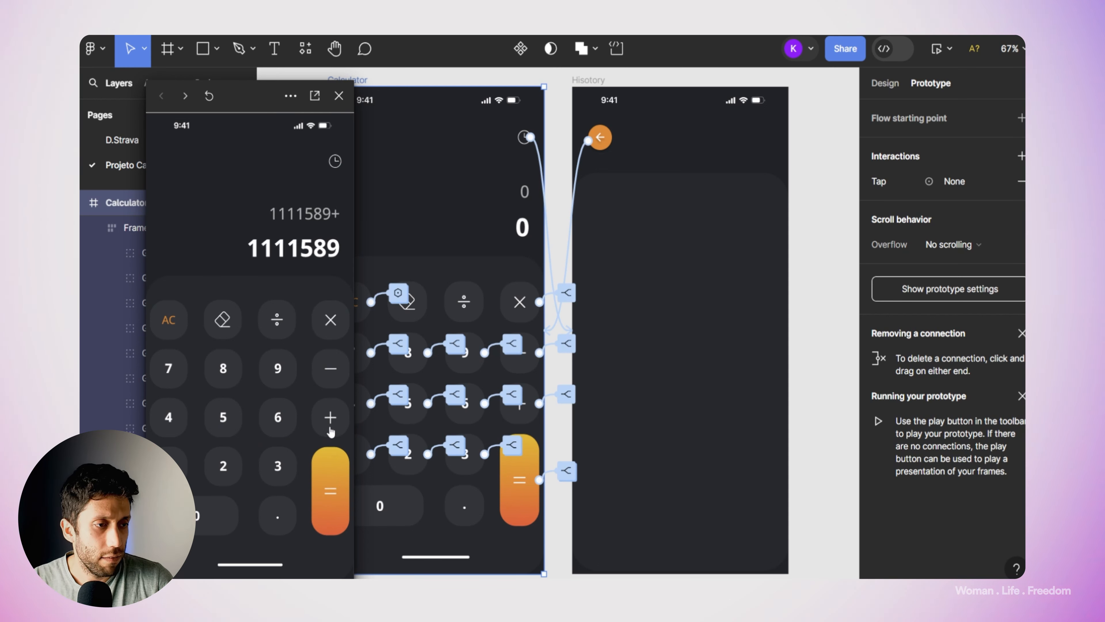
left_click(277, 428)
left_click(227, 423)
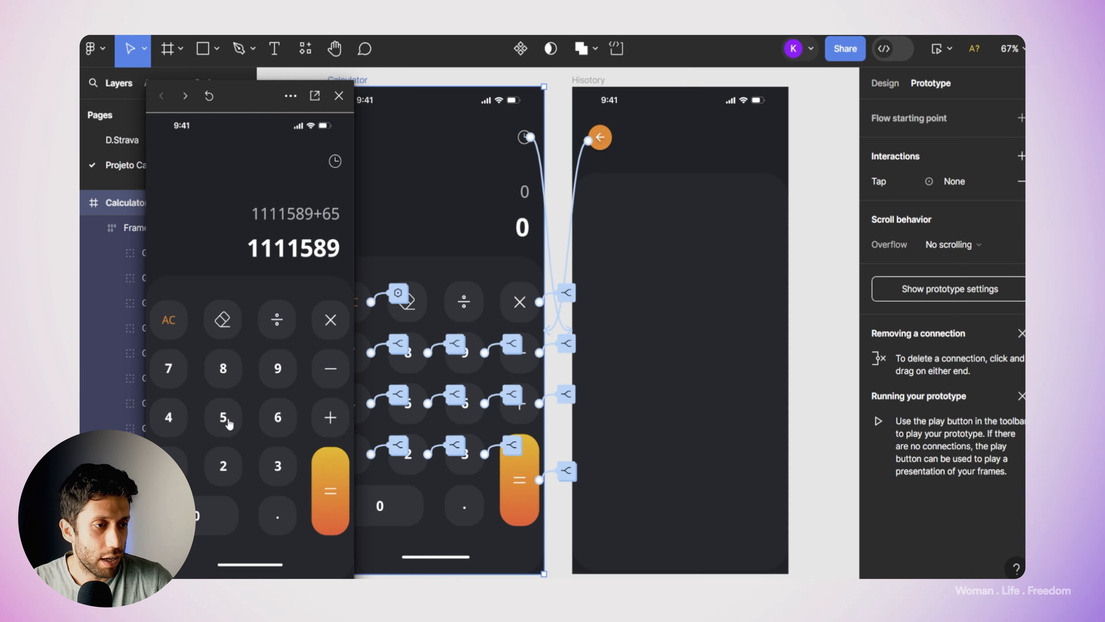
left_click(329, 484)
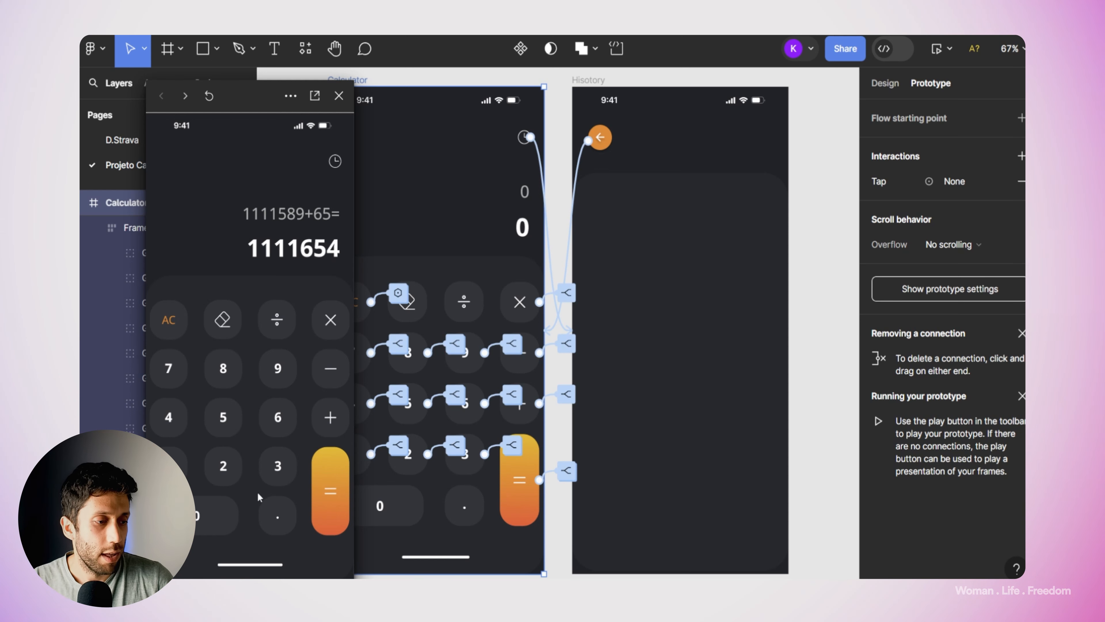
- Test a second addition, 524 + 65, in the calculator preview and close the preview
left_click(220, 421)
left_click(230, 460)
left_click(179, 418)
left_click(329, 422)
left_click(271, 425)
left_click(229, 421)
left_click(320, 490)
key("Escape")
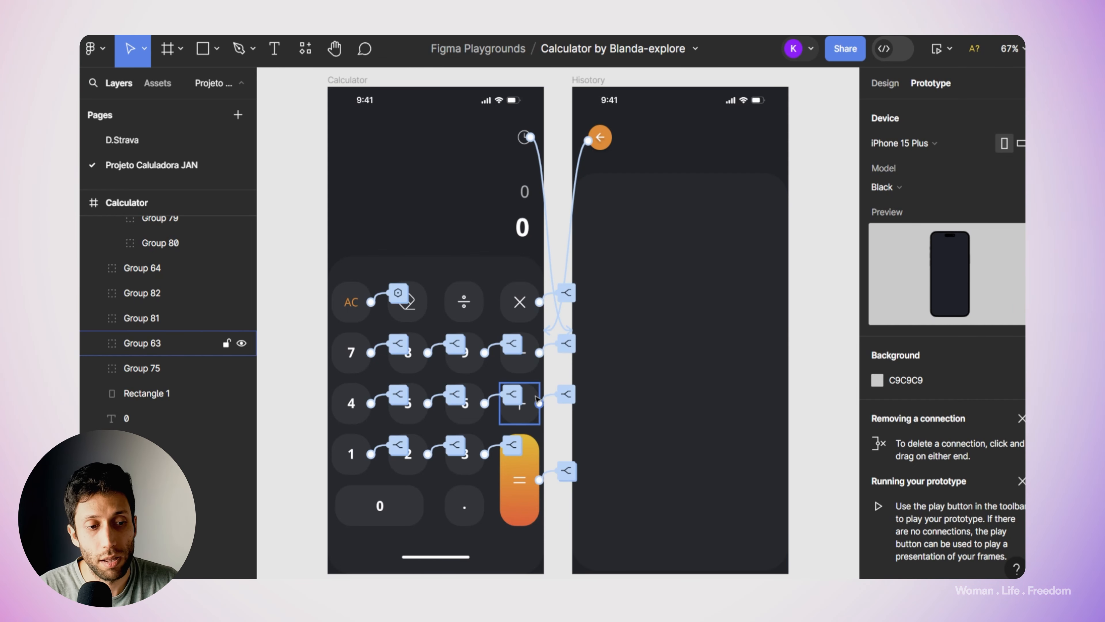
- Open the + key's tap interaction and read its bln-op-active conditional with the Set variable actions
left_click(528, 417)
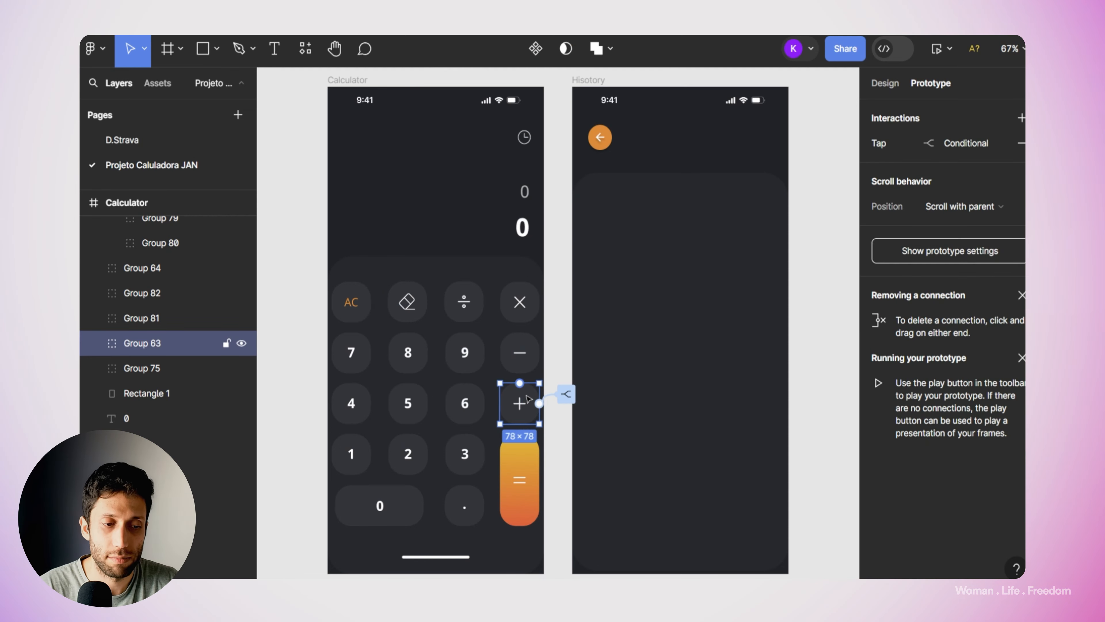
left_click(569, 397)
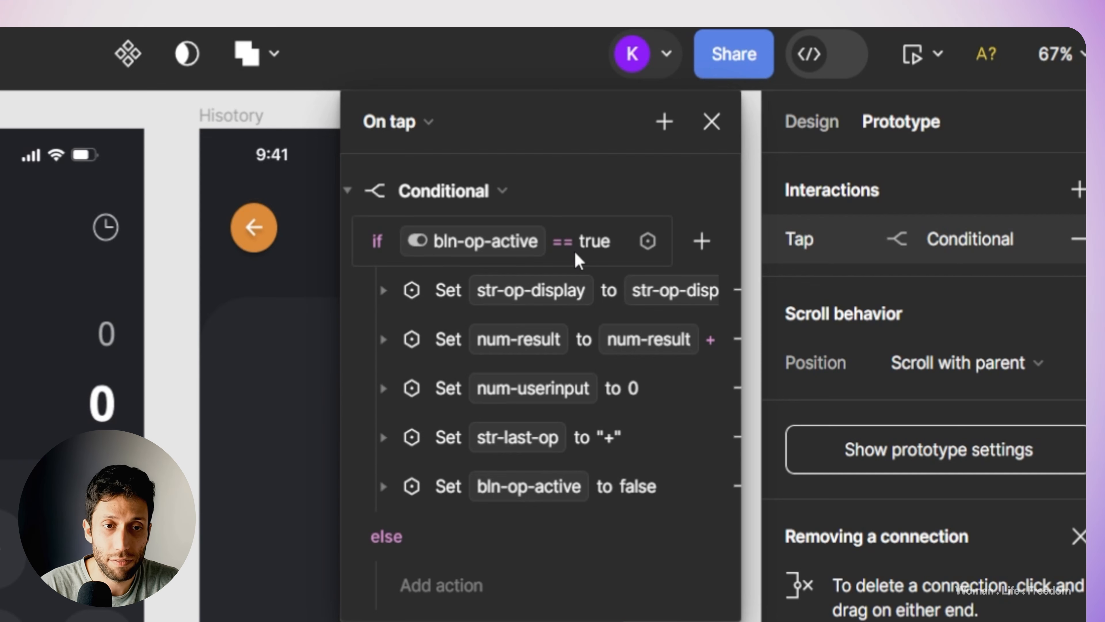
scroll(483, 392, "down", 1)
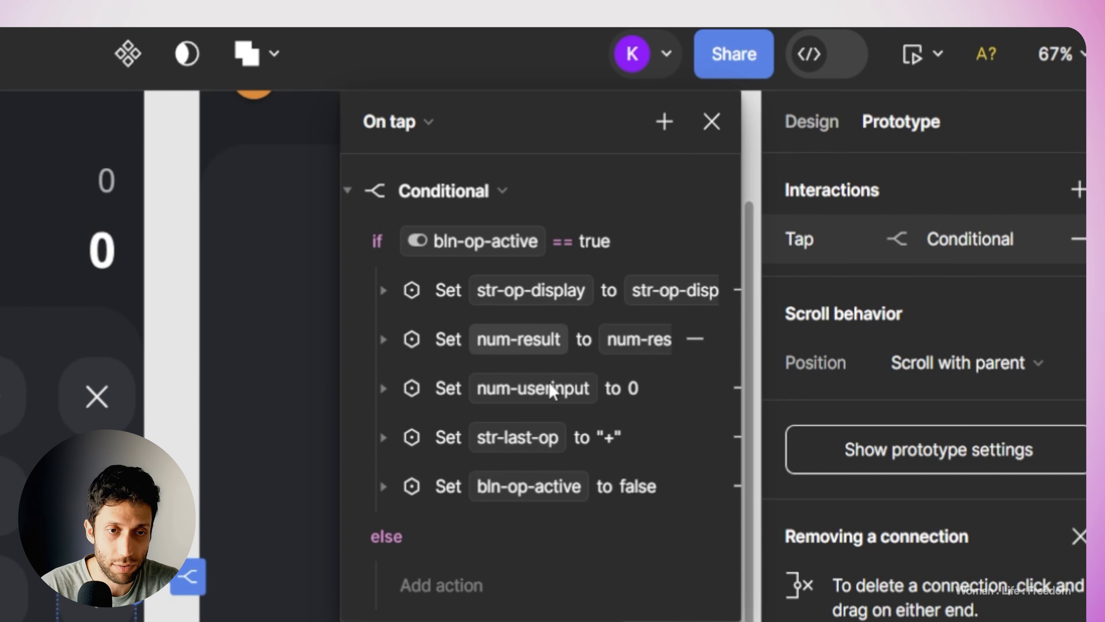
scroll(521, 417, "up", 1)
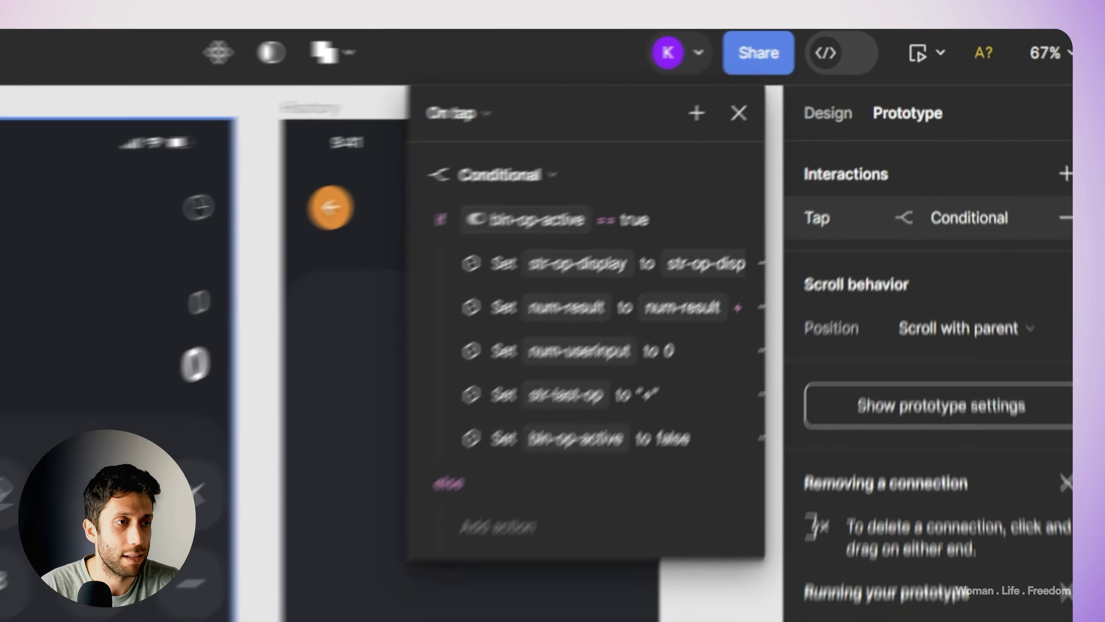
- Preview the Calculator frame again, enter 58 + 69 without computing the result, and close the preview
left_click(48, 278)
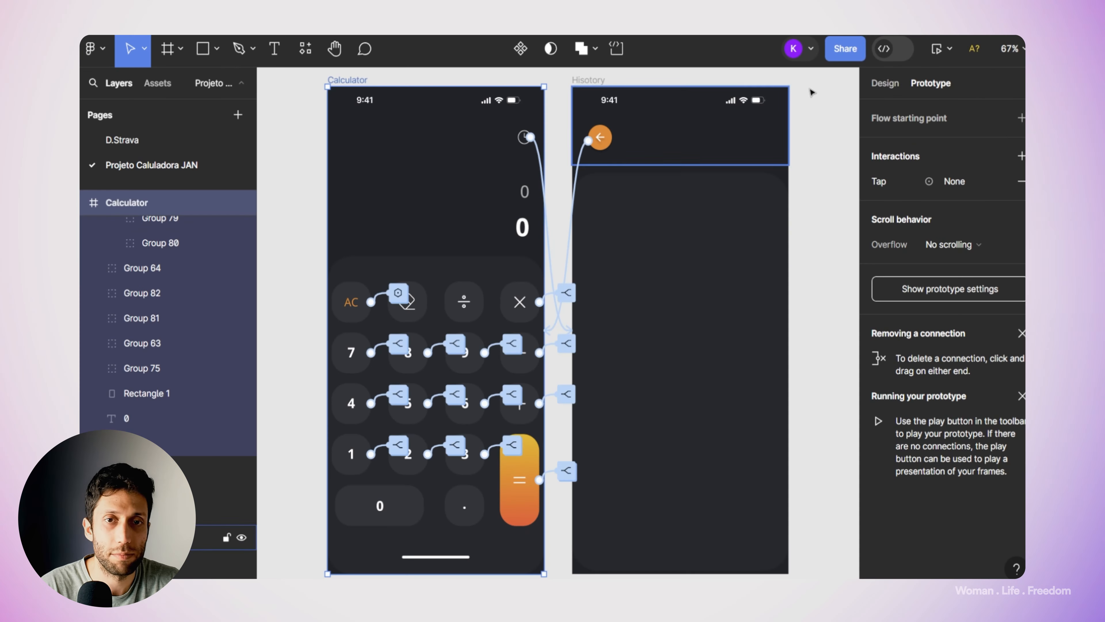
left_click(911, 57)
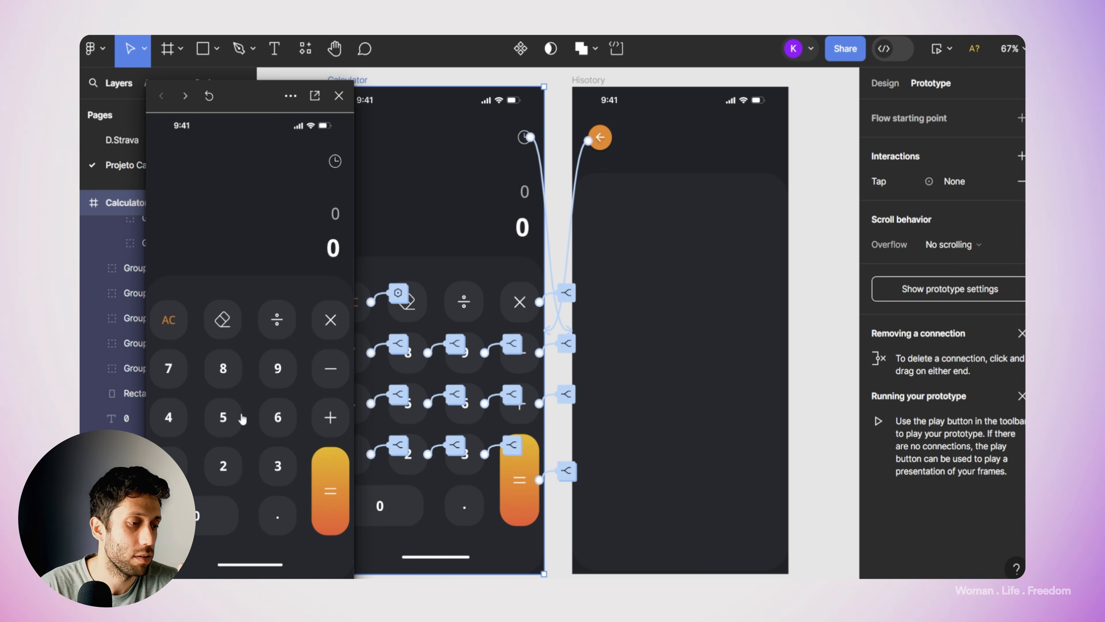
left_click(227, 414)
left_click(227, 380)
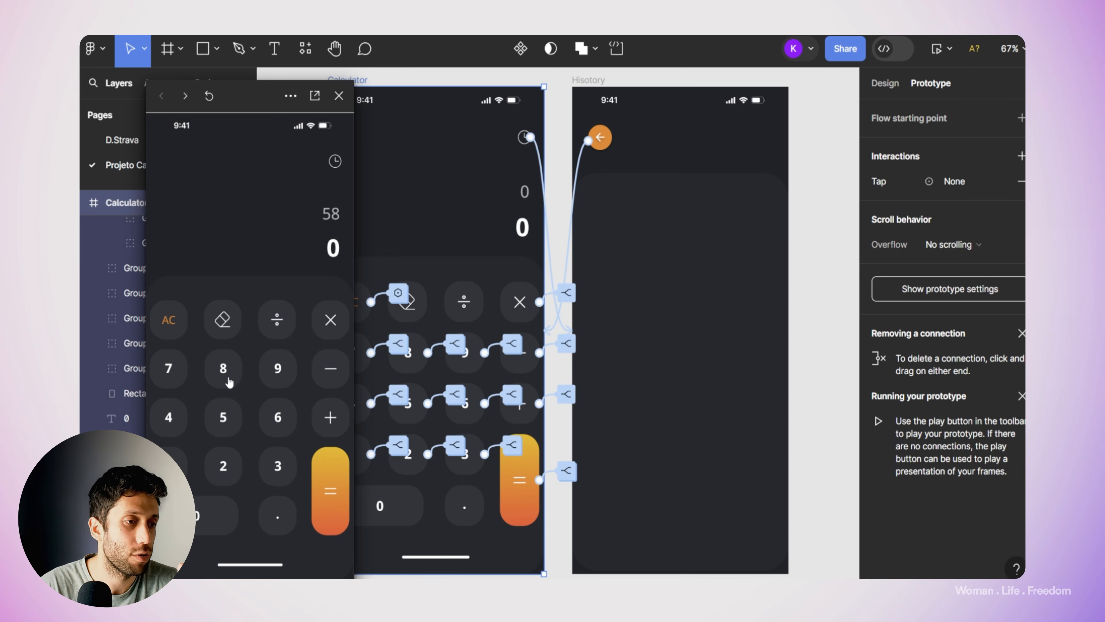
left_click(329, 427)
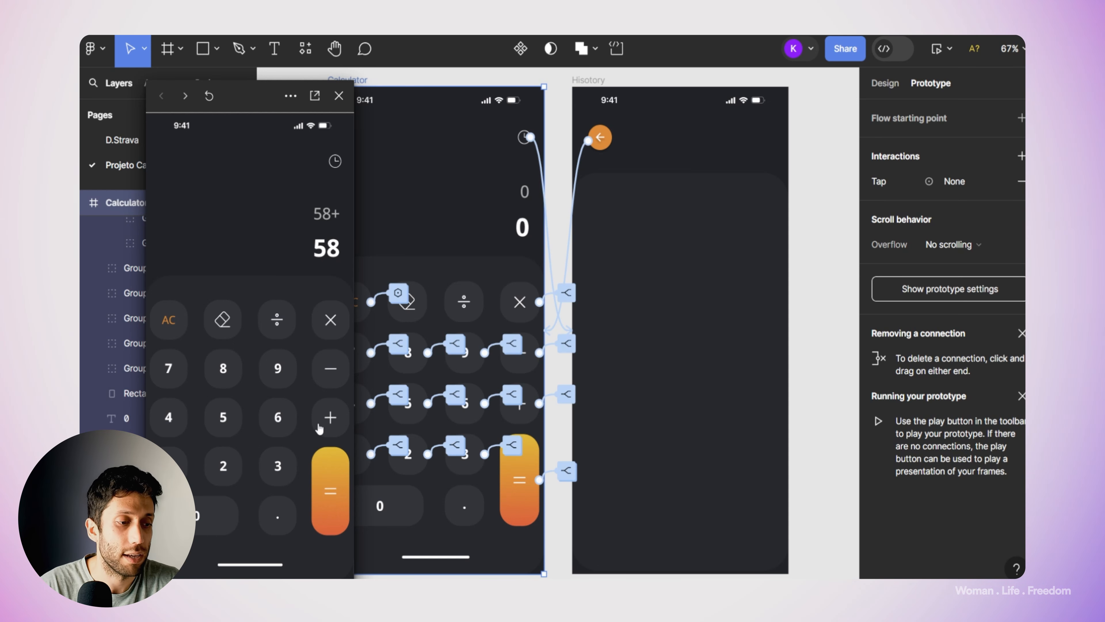
left_click(278, 419)
left_click(279, 368)
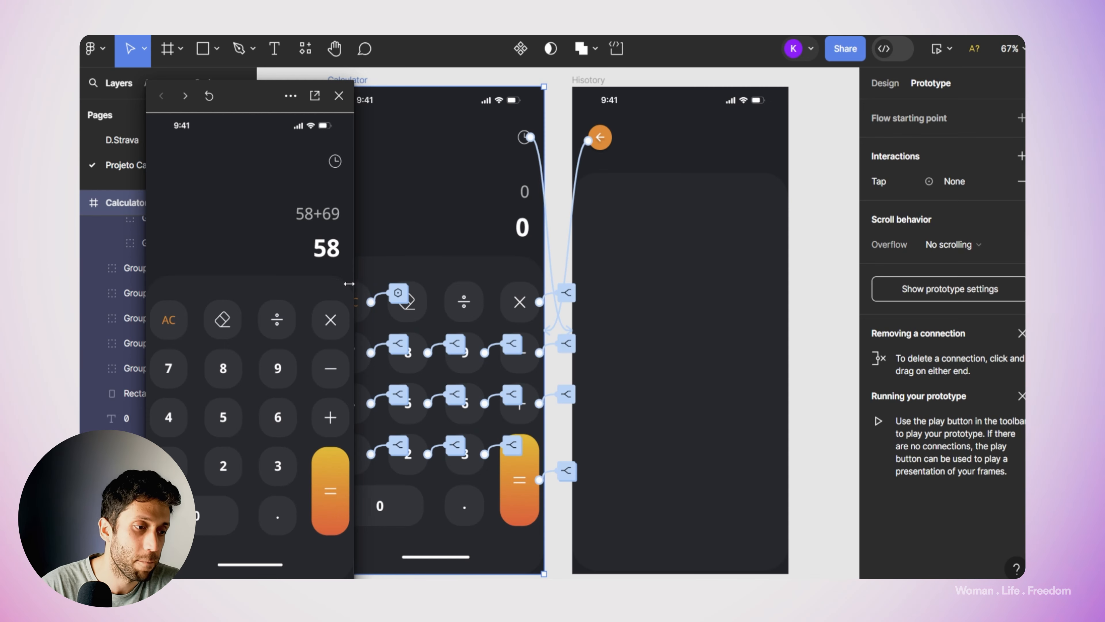
left_click(339, 95)
- Reopen the + key's tap interaction and examine its Set variable actions for str-op-display and num-result, including the full num-result expression
left_click(566, 394)
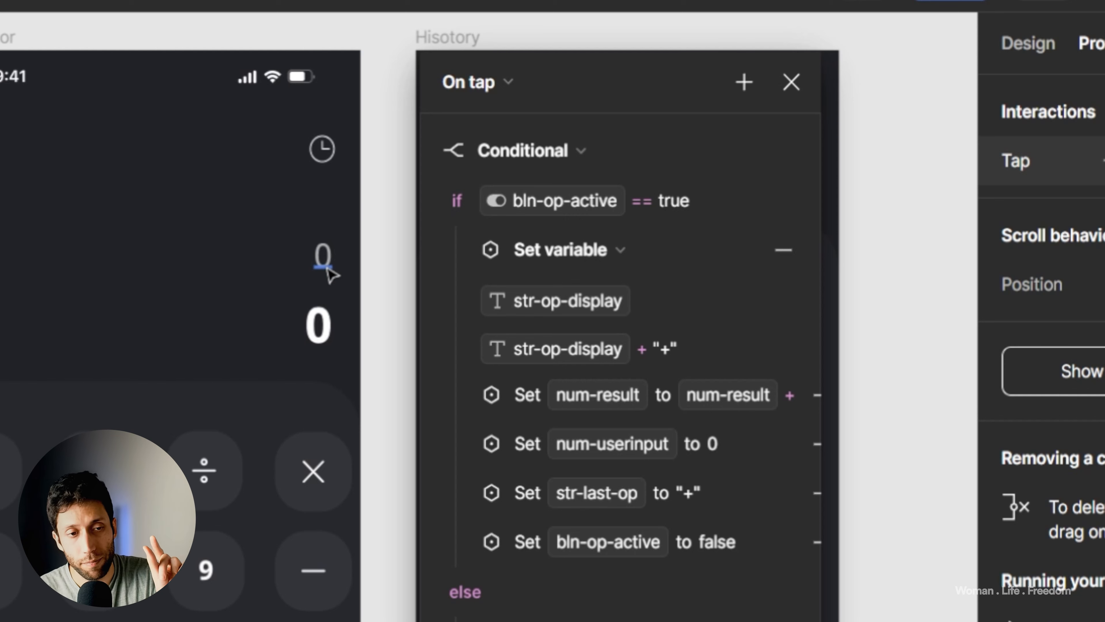
left_click(464, 395)
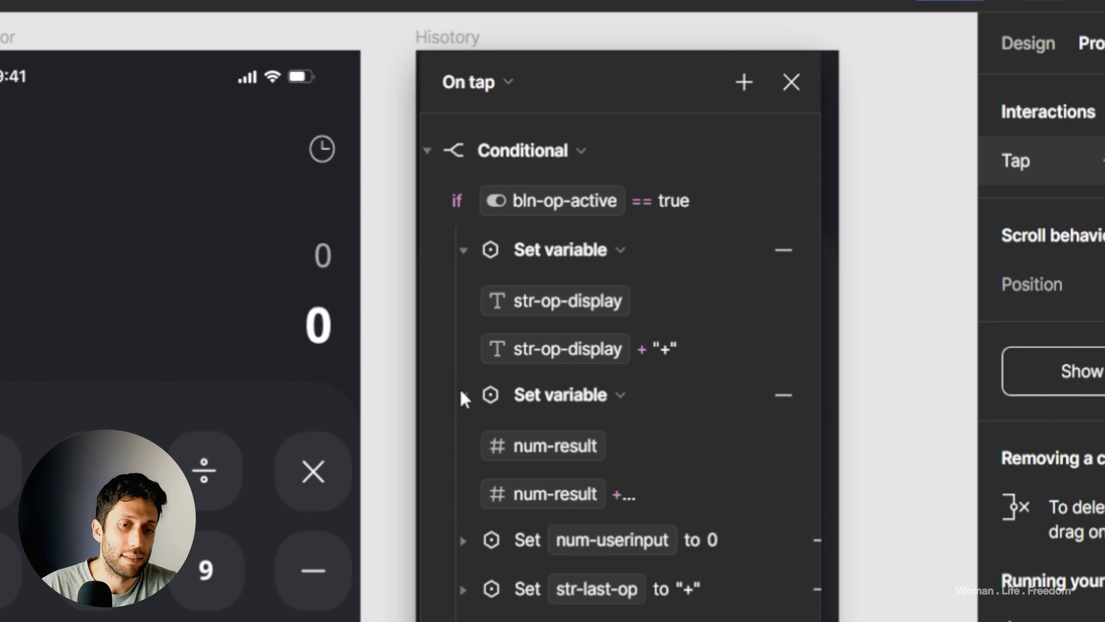
left_click(654, 501)
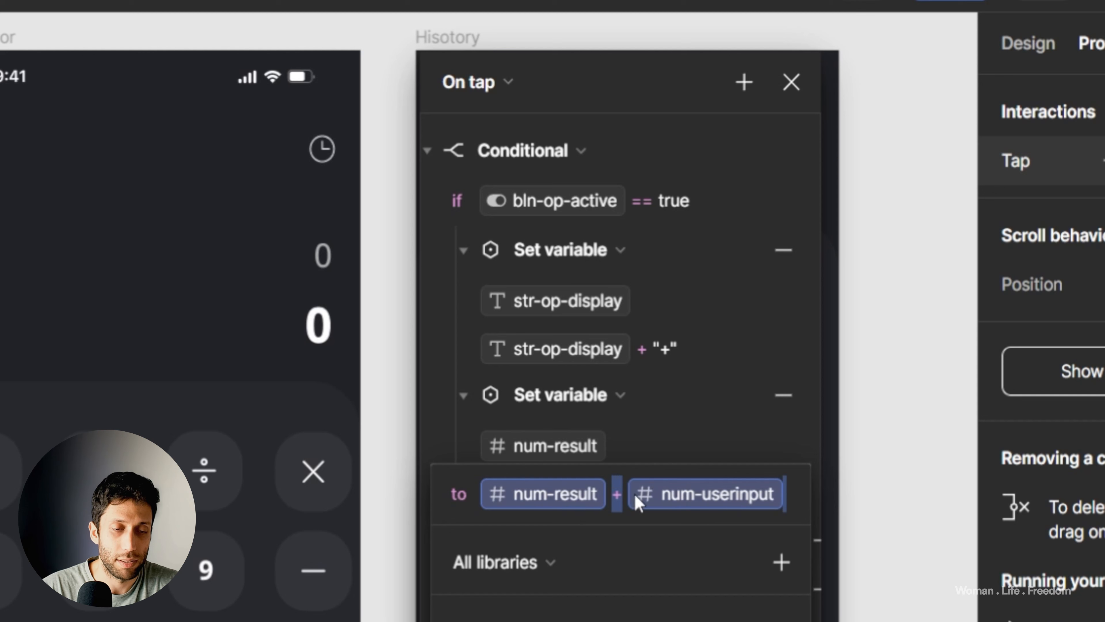
left_click(463, 403)
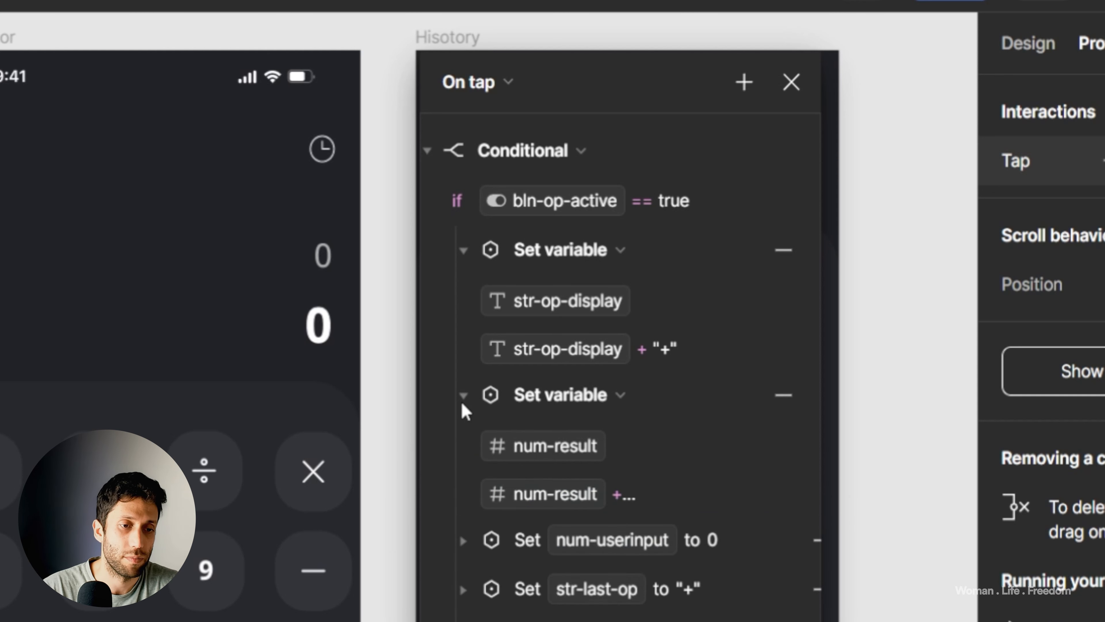
- Collapse the str-op-display and num-result actions and expand those setting num-userinput, str-last-op and bln-op-active
left_click(464, 396)
left_click(463, 442)
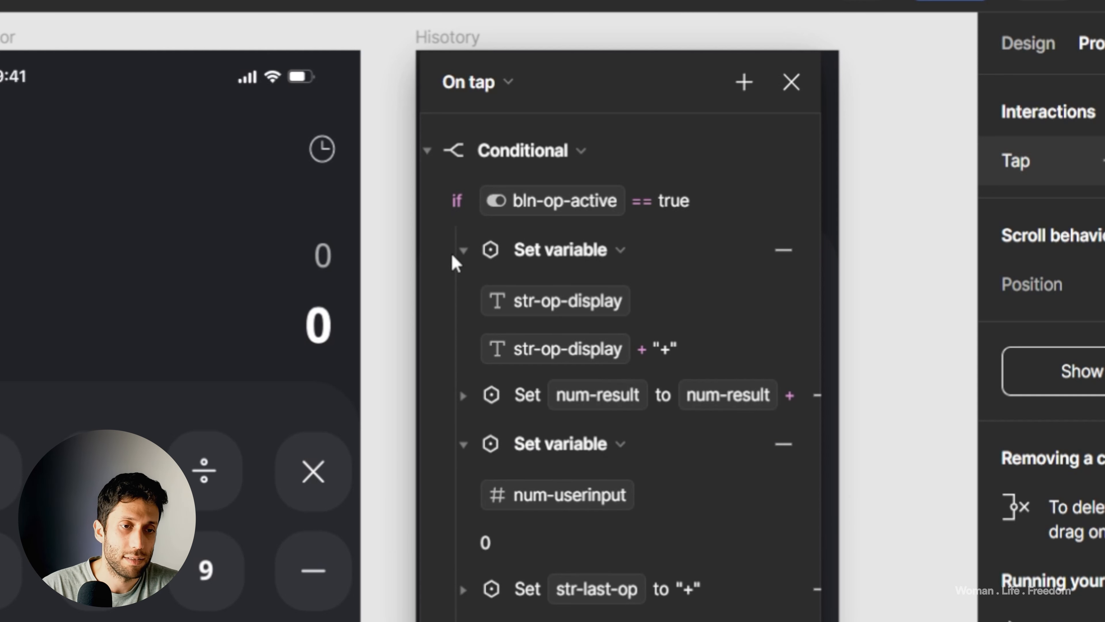
left_click(461, 252)
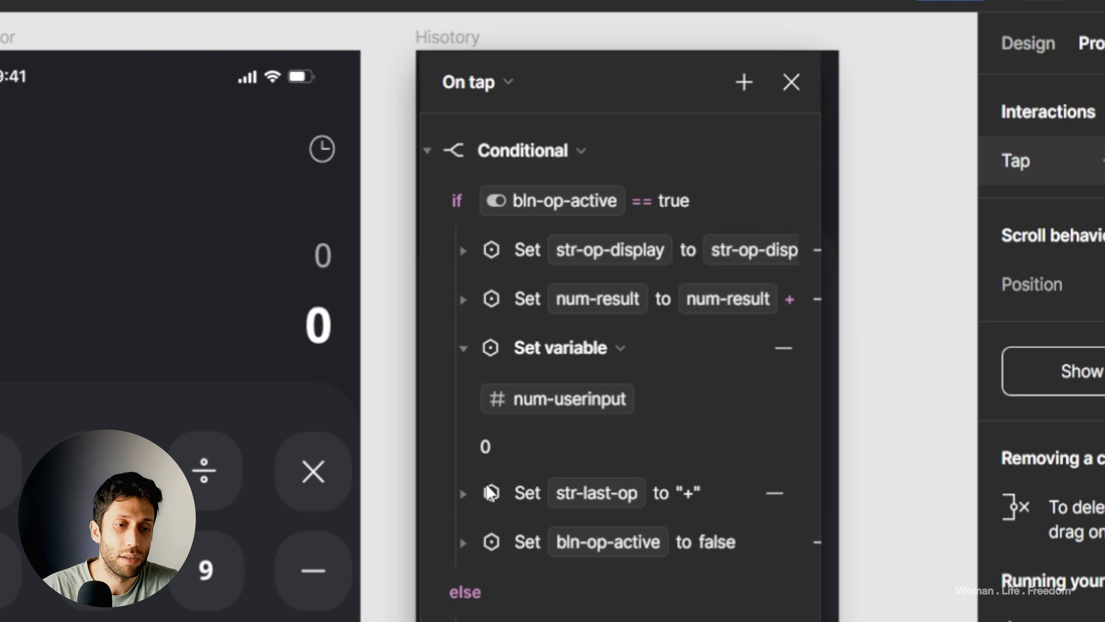
left_click(464, 493)
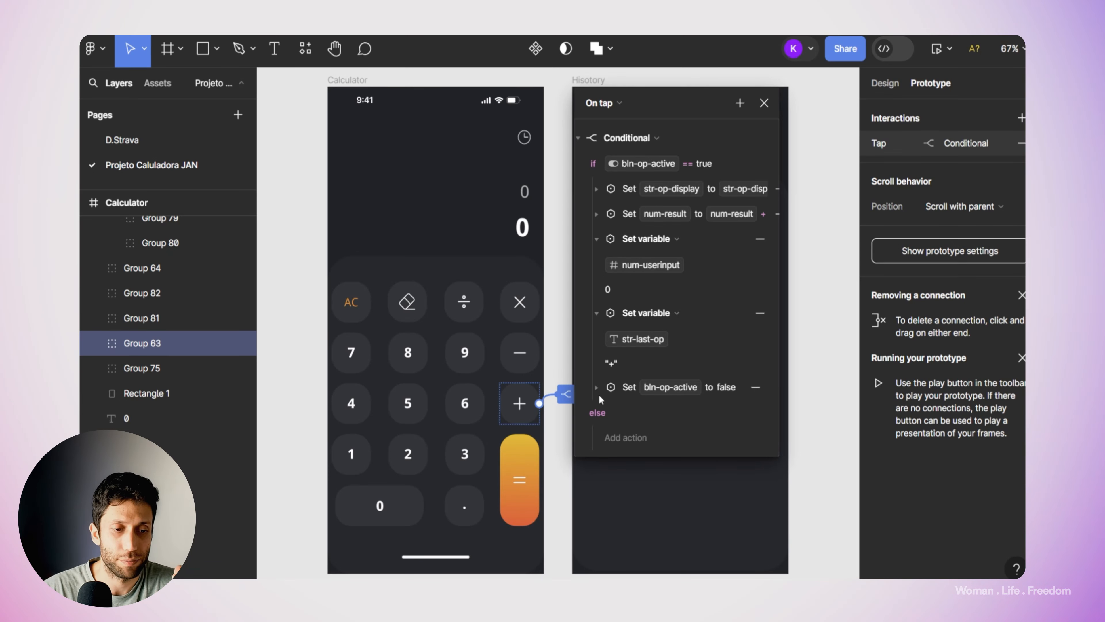
left_click(596, 388)
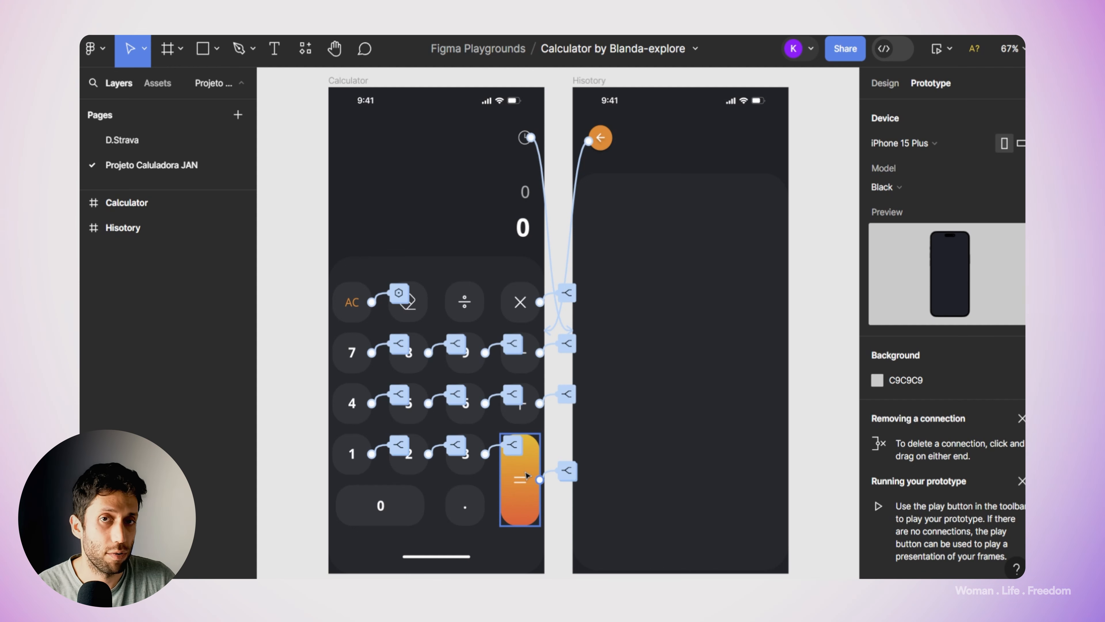
- Open the = key's tap interaction, reposition its window, and look through its conditionals for the + and - operations
left_click(527, 476)
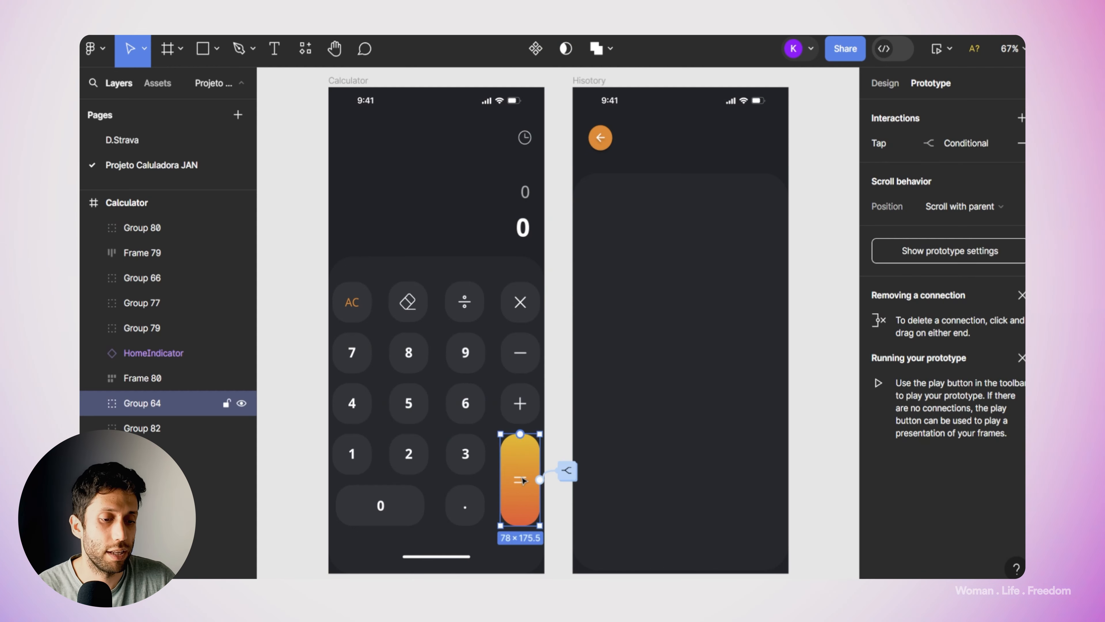
left_click(567, 470)
left_click_drag(598, 493, 754, 93)
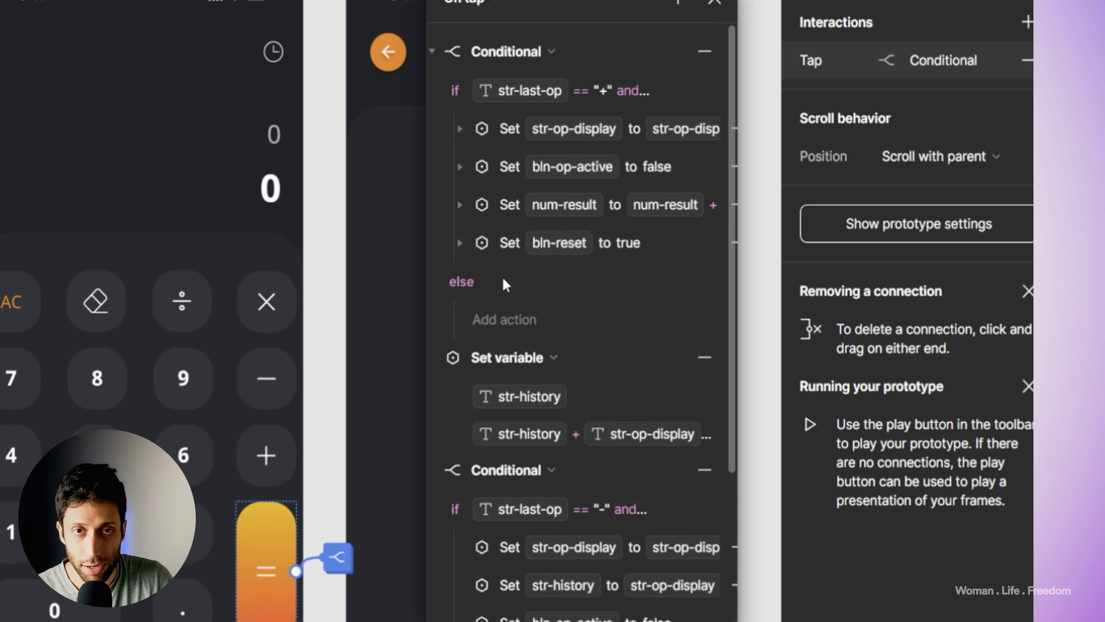
scroll(512, 281, "down", 4)
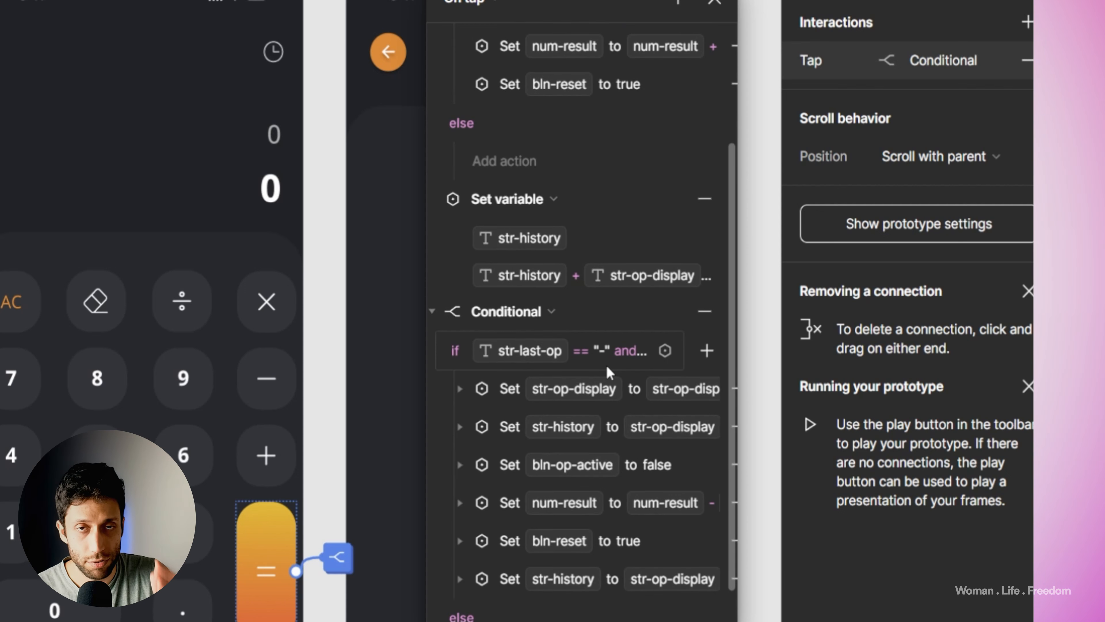
scroll(608, 370, "up", 4)
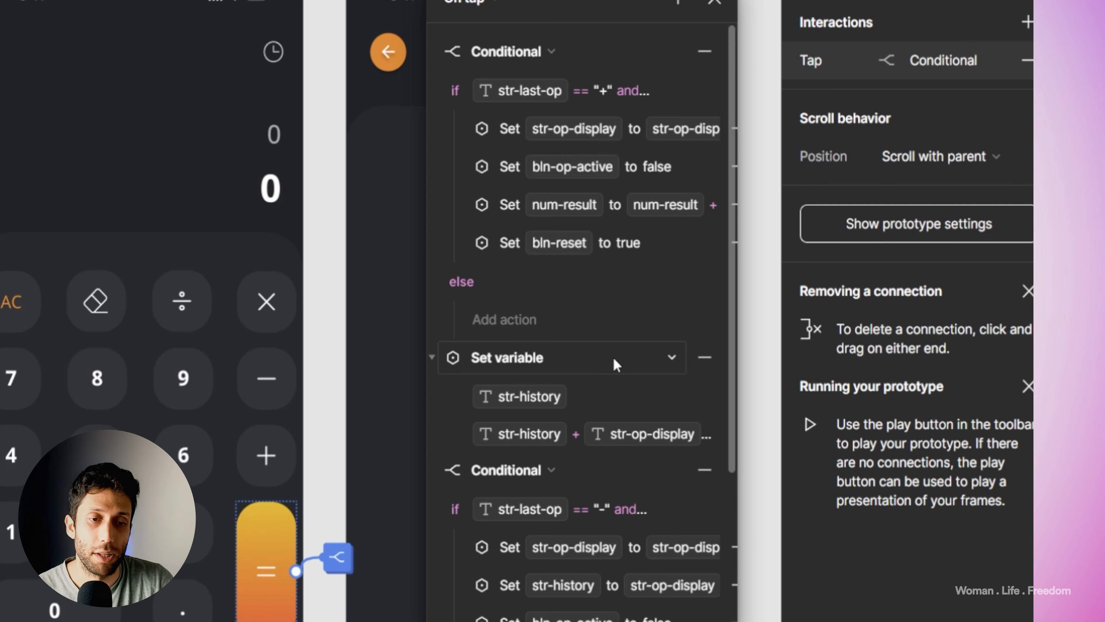
- Examine the full condition of the = key's first conditional and expand its Set variable action for str-op-display
left_click(599, 92)
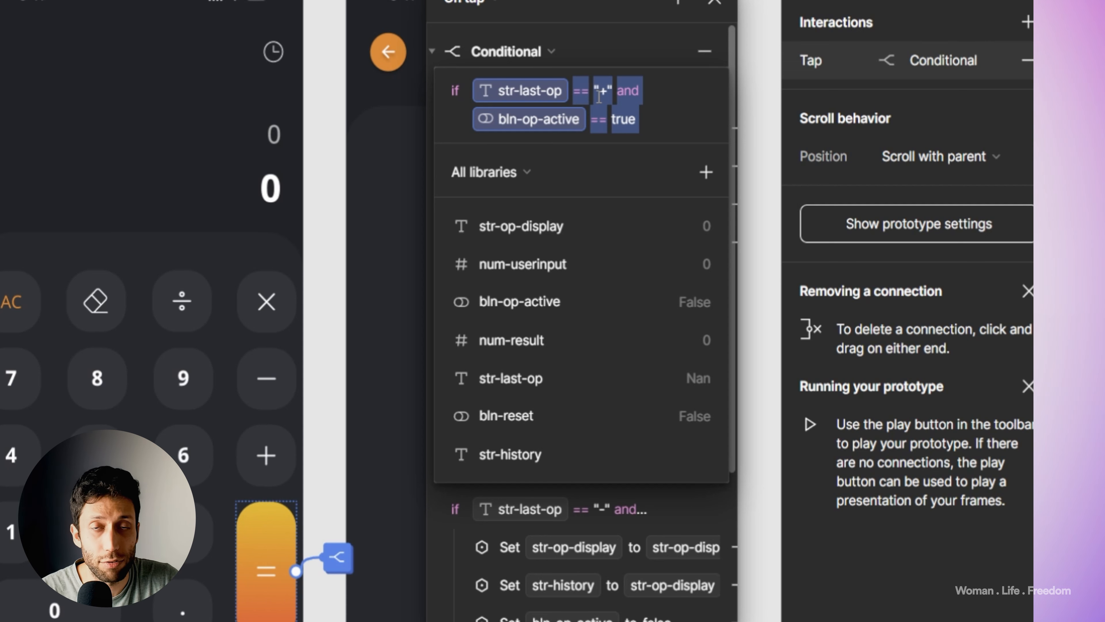
left_click(613, 126)
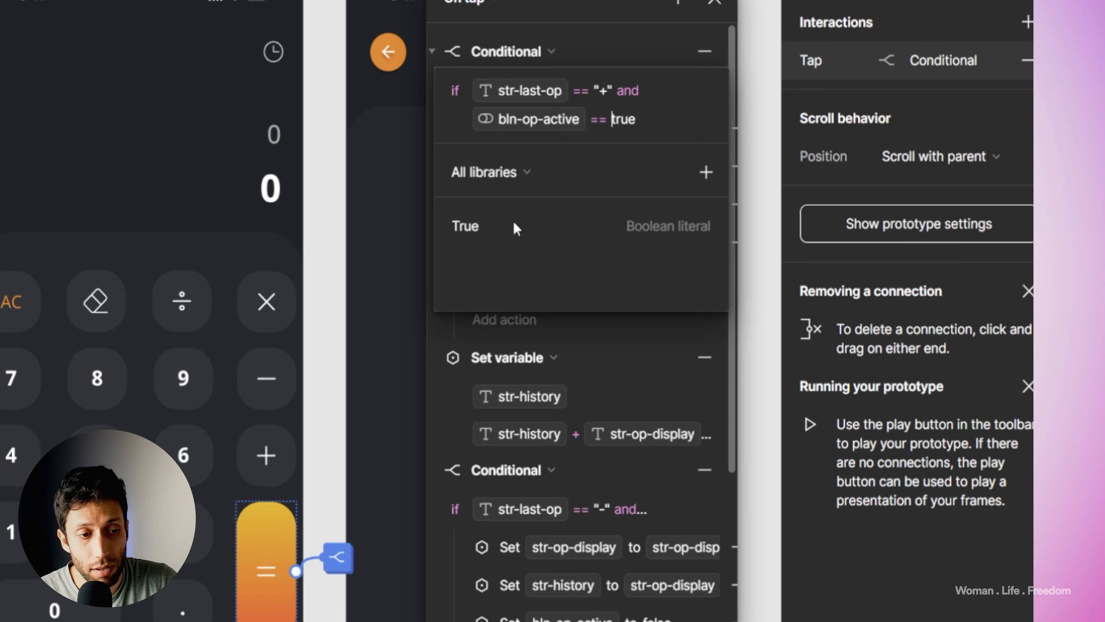
left_click(642, 124)
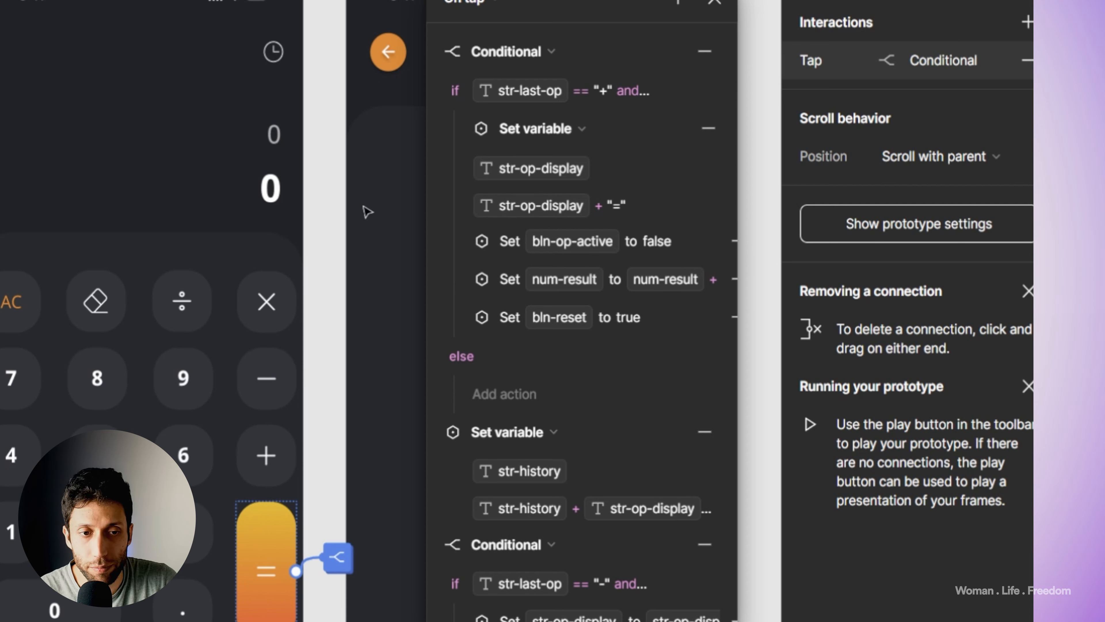
- Expand the first conditional's Set variable actions for bln-op-active, num-result and bln-reset, inspecting the full num-result expression
left_click(561, 241)
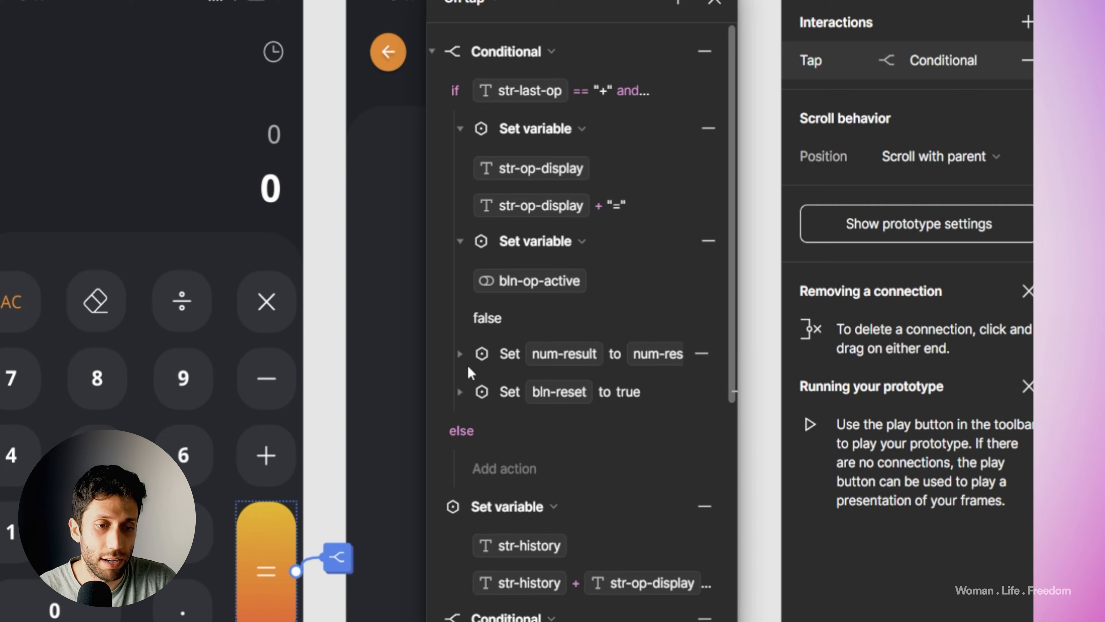
left_click(461, 354)
scroll(565, 351, "down", 2)
left_click(619, 347)
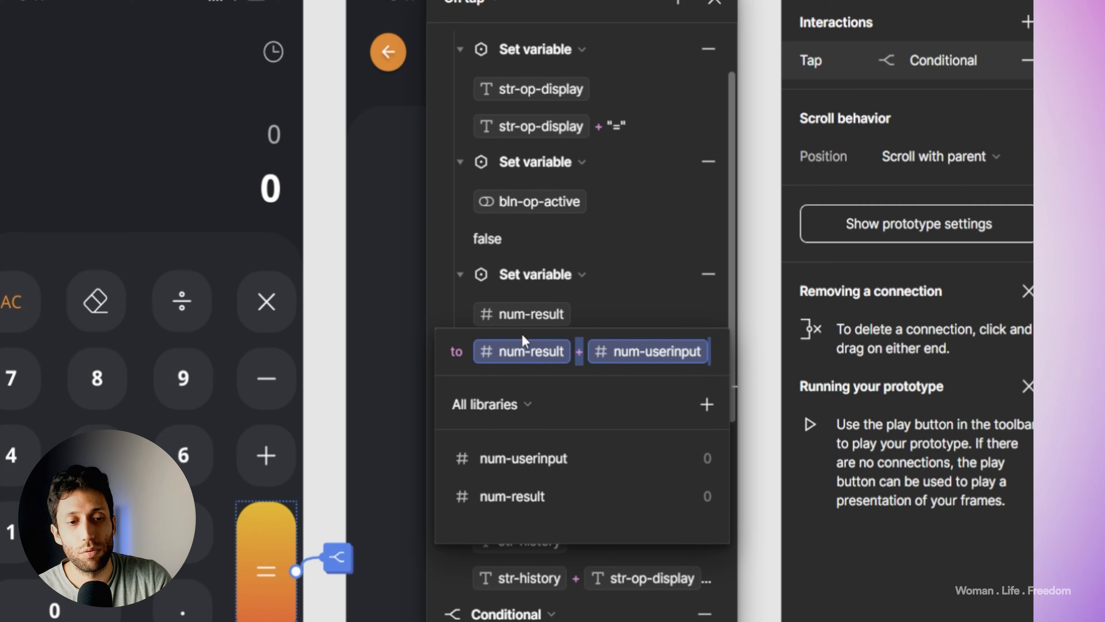
key("Escape")
left_click(461, 386)
scroll(534, 372, "down", 2)
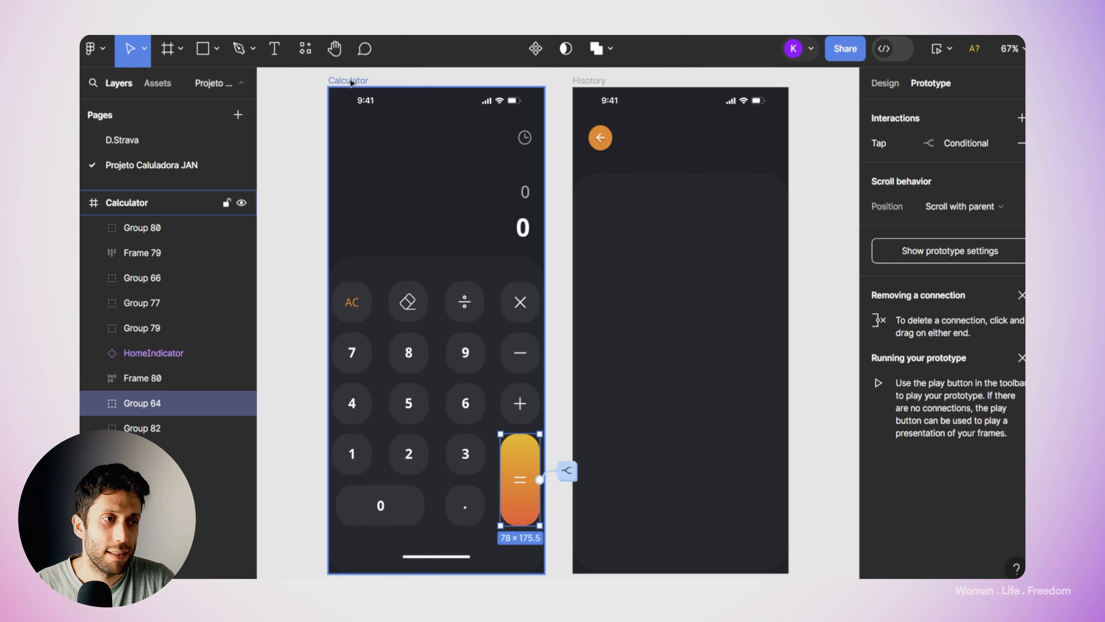
- Select the Calculator frame and open a fresh preview of it
left_click(350, 81)
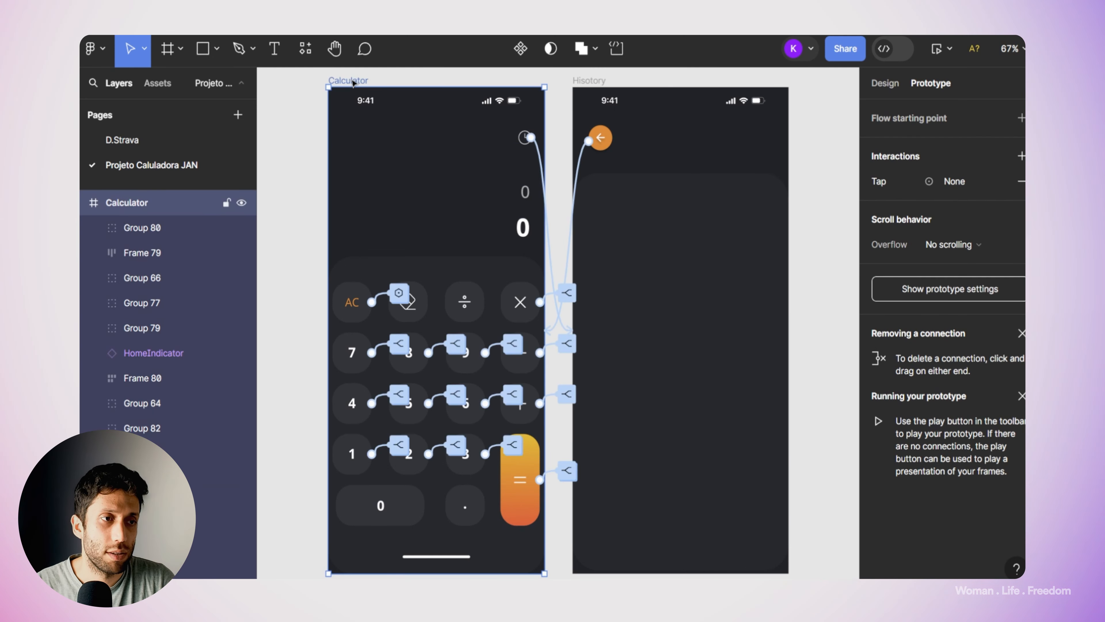
left_click(948, 50)
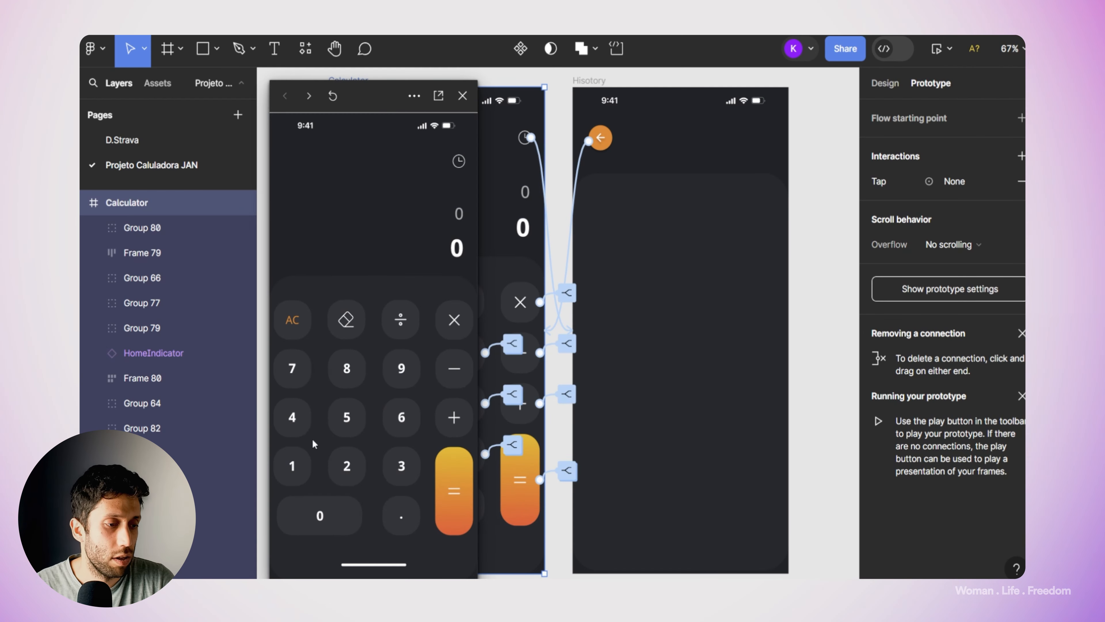
- Test the preview by calculating 45+6, and enter 45 as a new number after the result
left_click(300, 418)
left_click(347, 417)
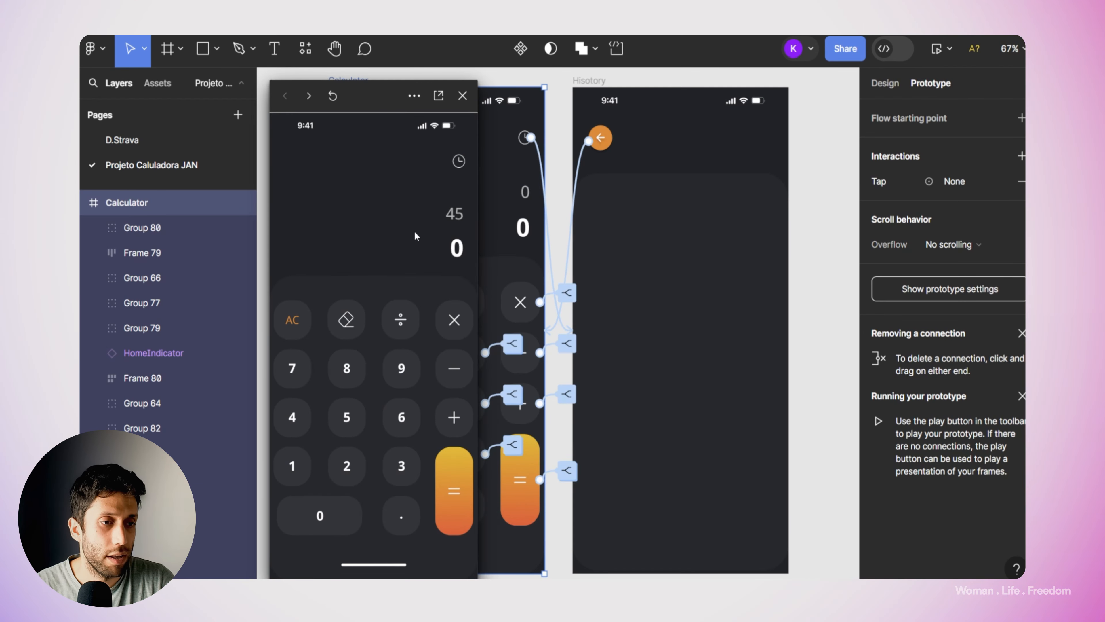
left_click(453, 417)
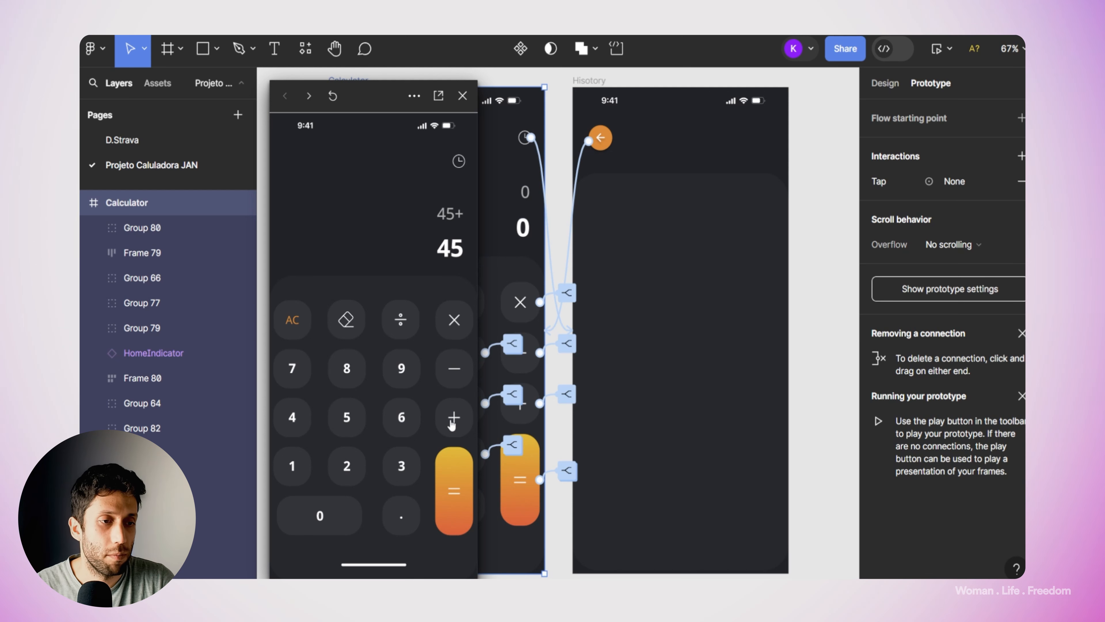
left_click(400, 417)
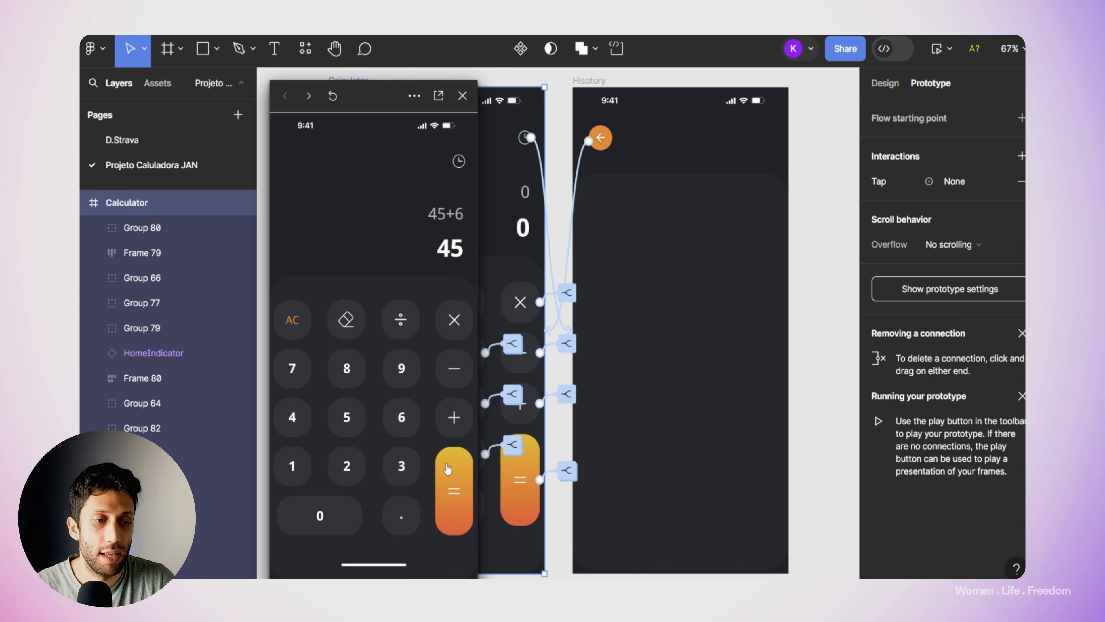
left_click(454, 478)
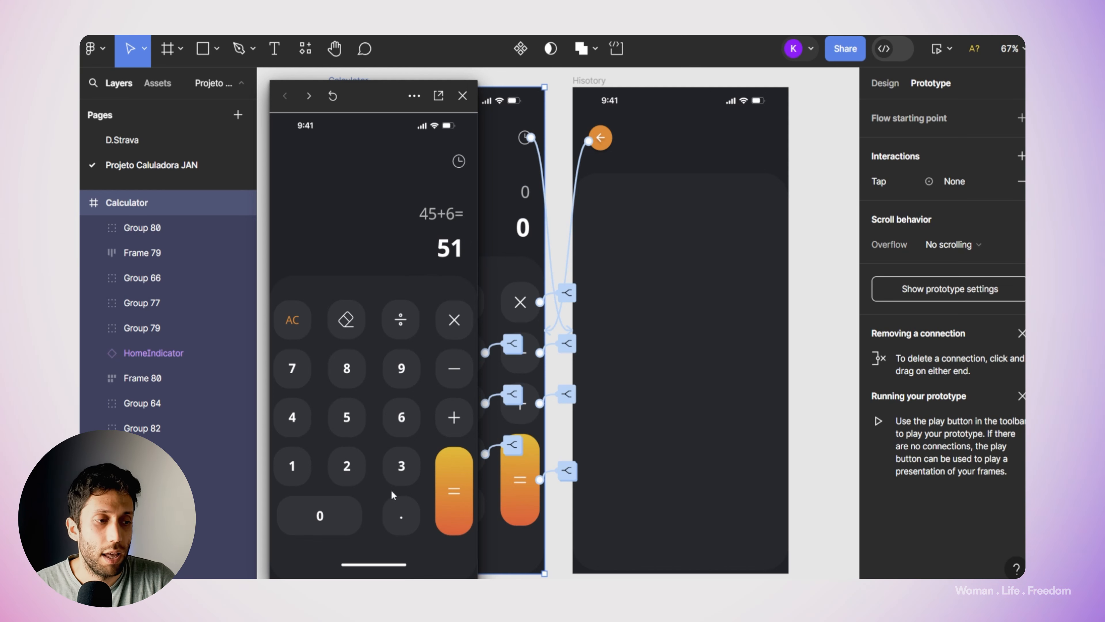
left_click(300, 429)
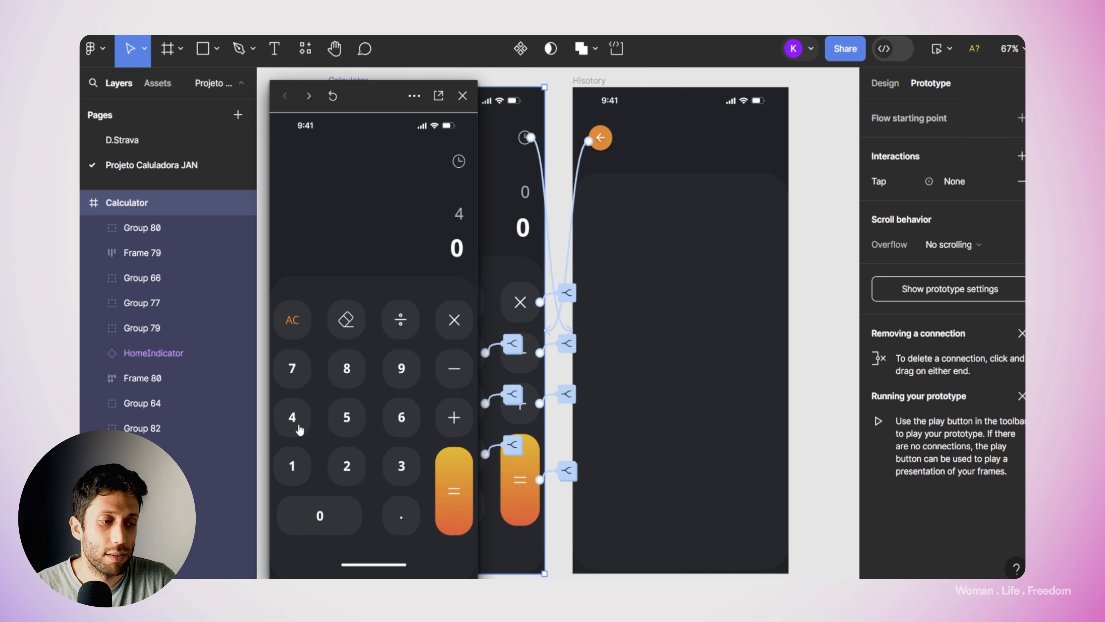
left_click(350, 419)
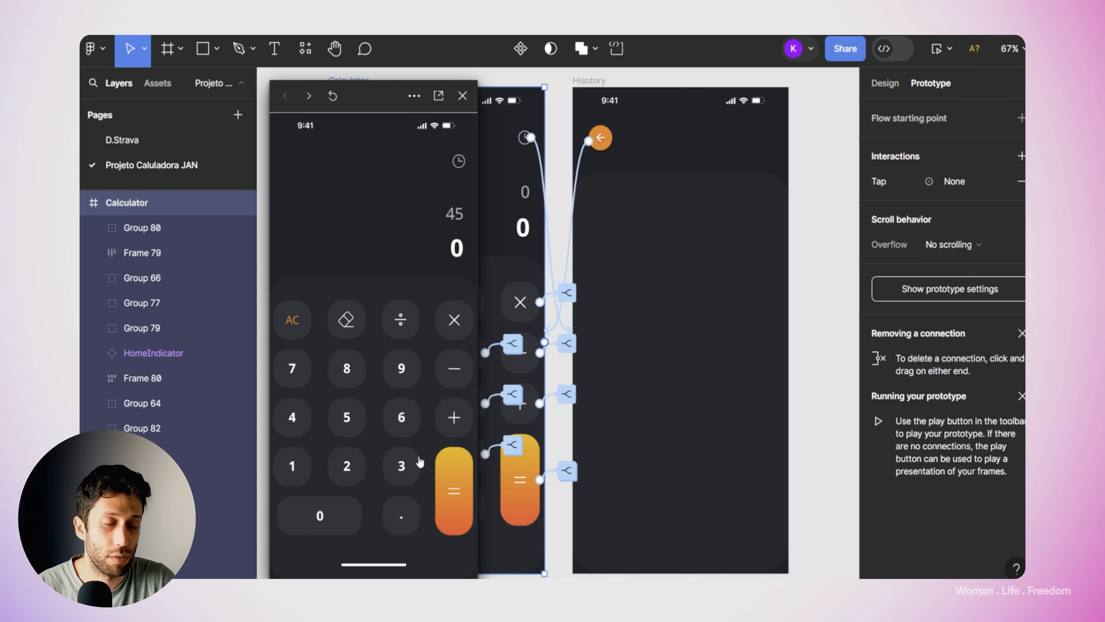
- Open the = key's tap interaction and inspect the full expression of its Set variable action for str-history
left_click(567, 470)
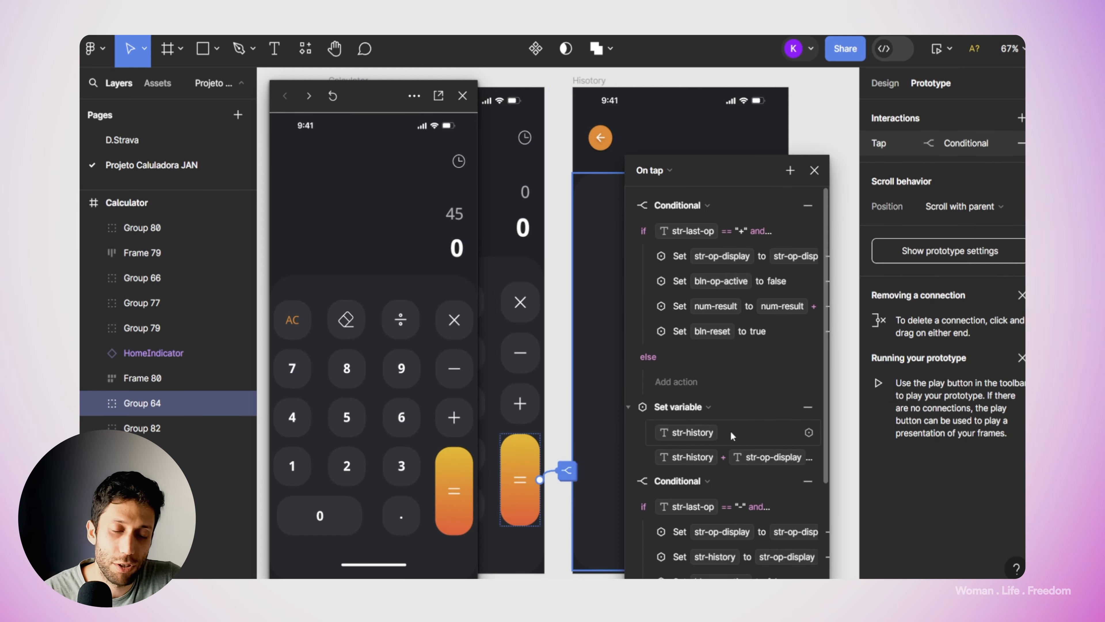
left_click(730, 454)
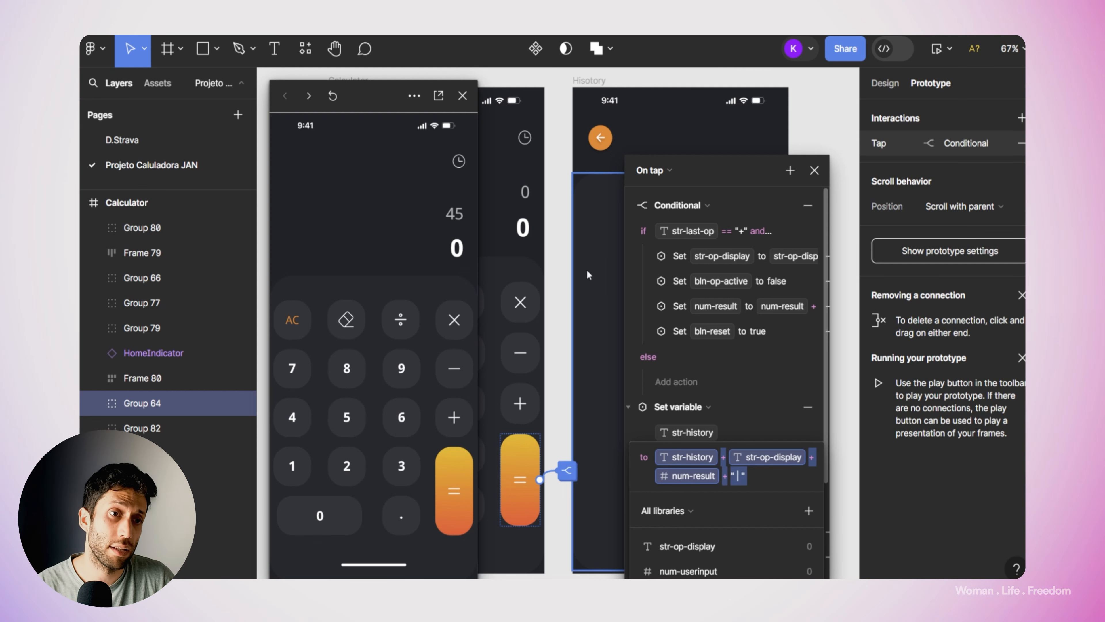
left_click(711, 165)
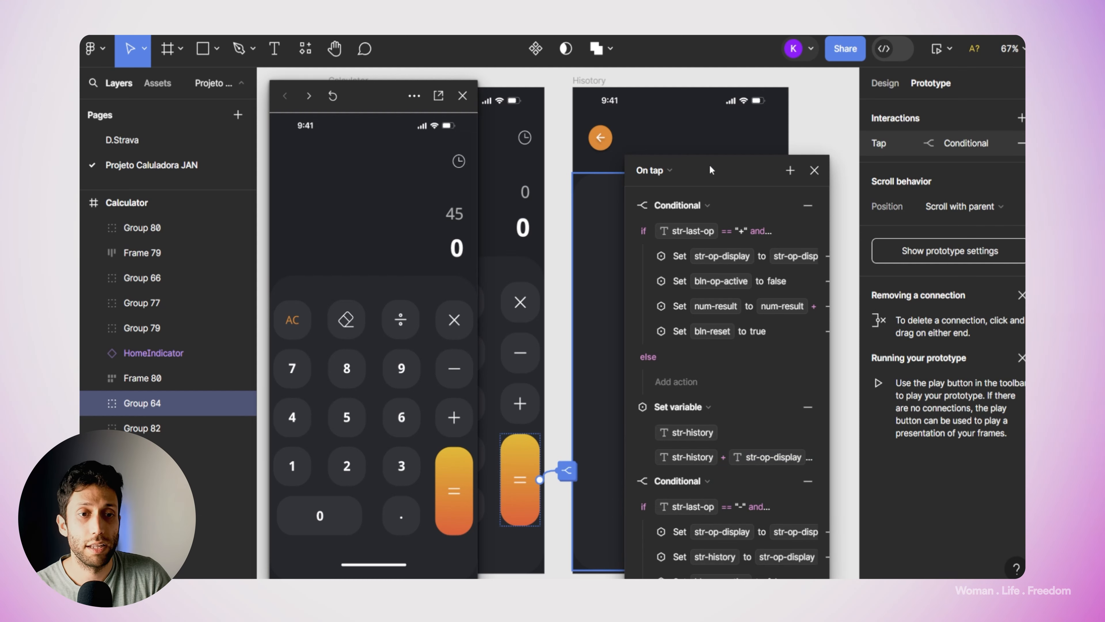
left_click(694, 391)
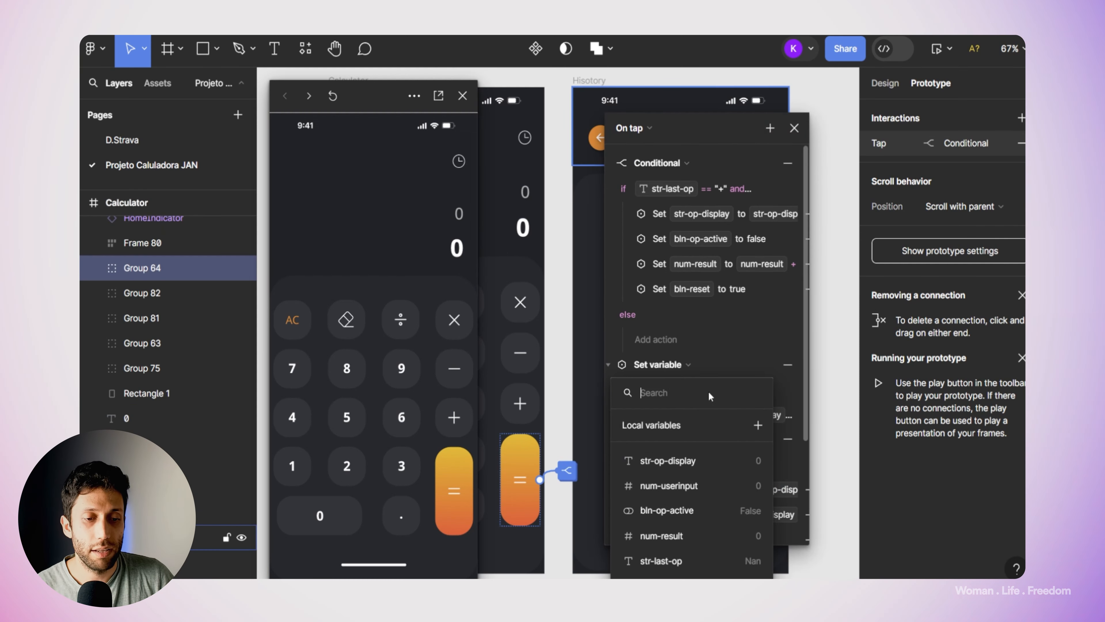
left_click(736, 348)
left_click(709, 420)
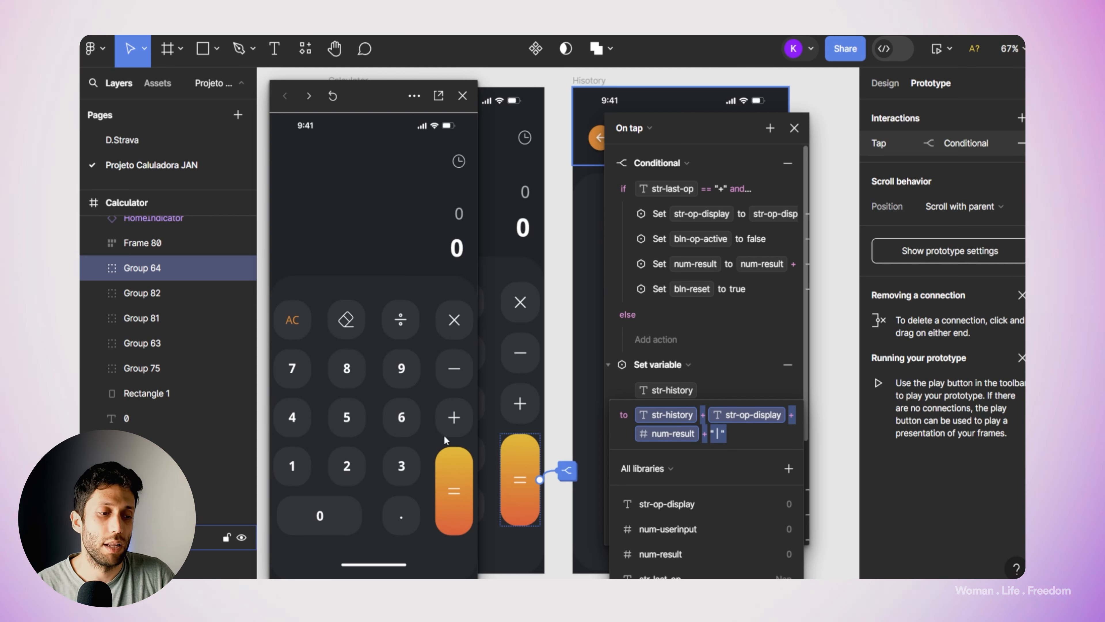
- Close the = key's interaction, calculate 665+2 in the preview and open the history screen
left_click(796, 129)
left_click(795, 129)
left_click(400, 419)
left_click(400, 419)
left_click(346, 419)
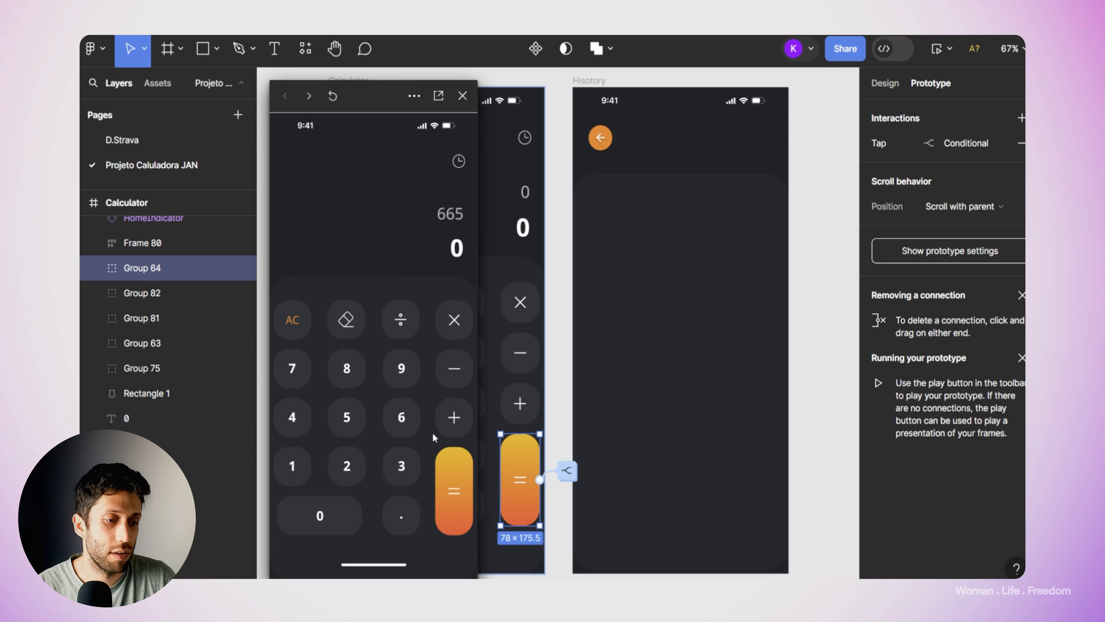
left_click(446, 429)
left_click(344, 468)
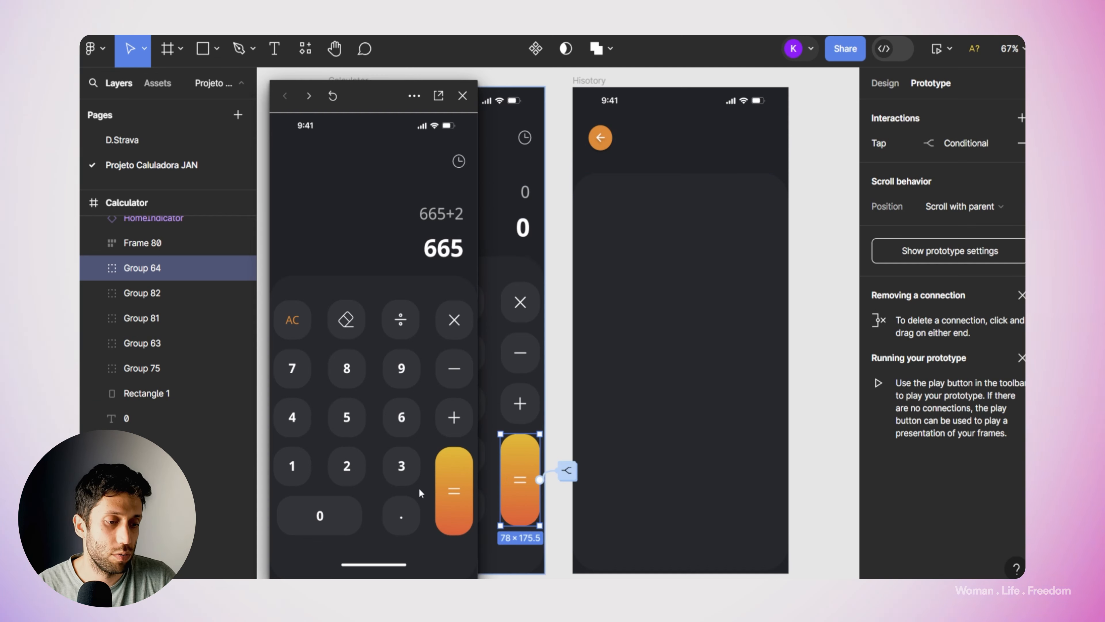
left_click(448, 505)
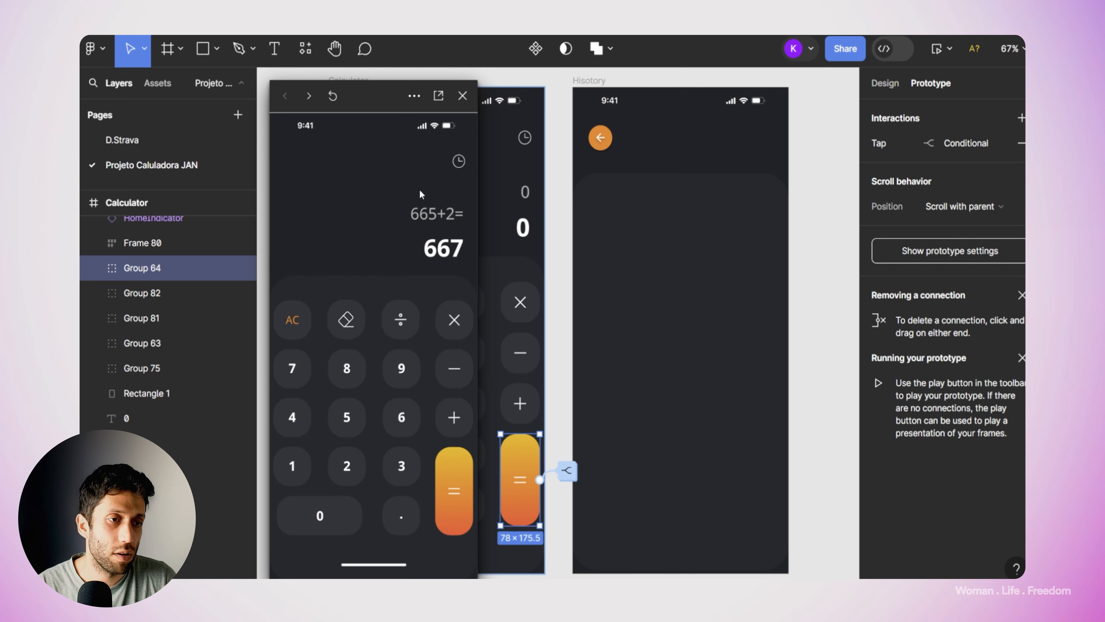
left_click(458, 163)
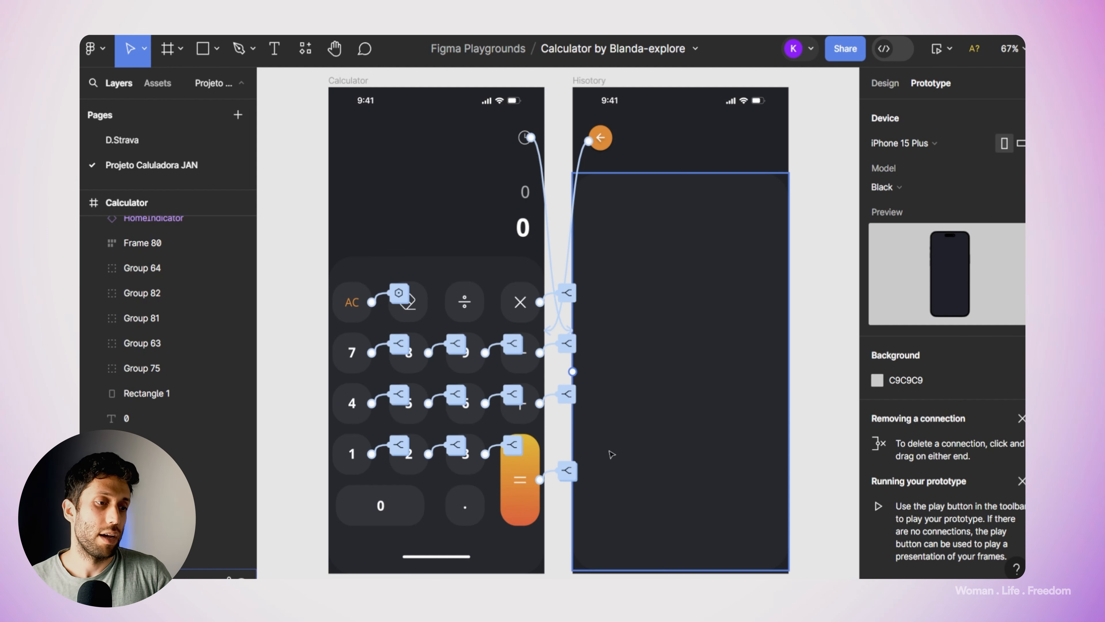
- Open the AC key's tap interaction and review its Set variable actions that reset the calculator and str-history
left_click(365, 305)
left_click(399, 293)
left_click_drag(397, 344, 720, 132)
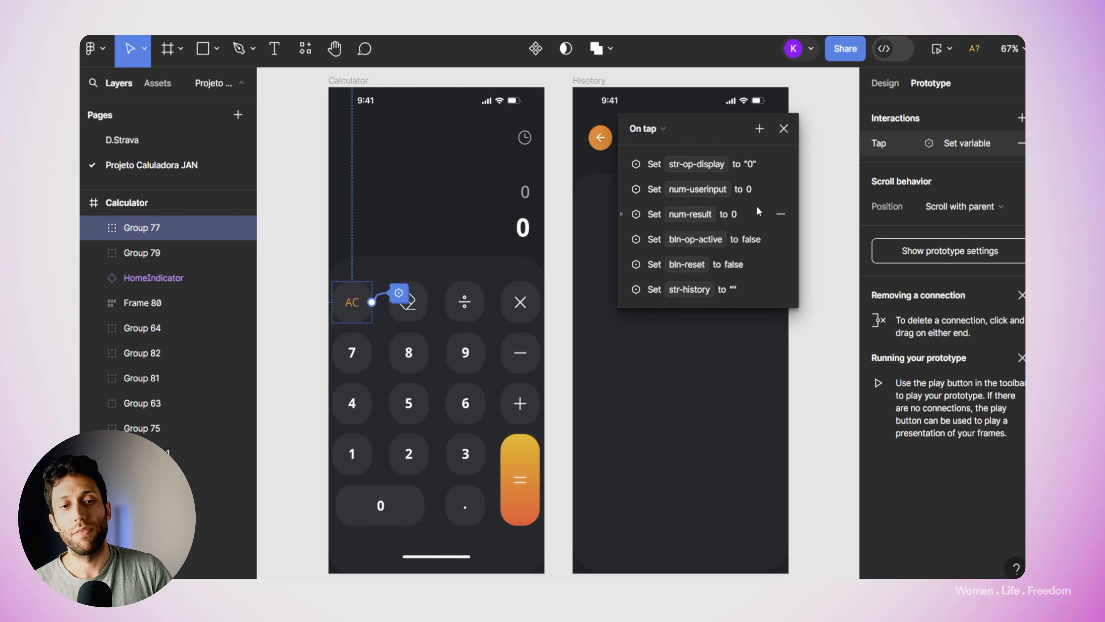
scroll(743, 266, "down", 3)
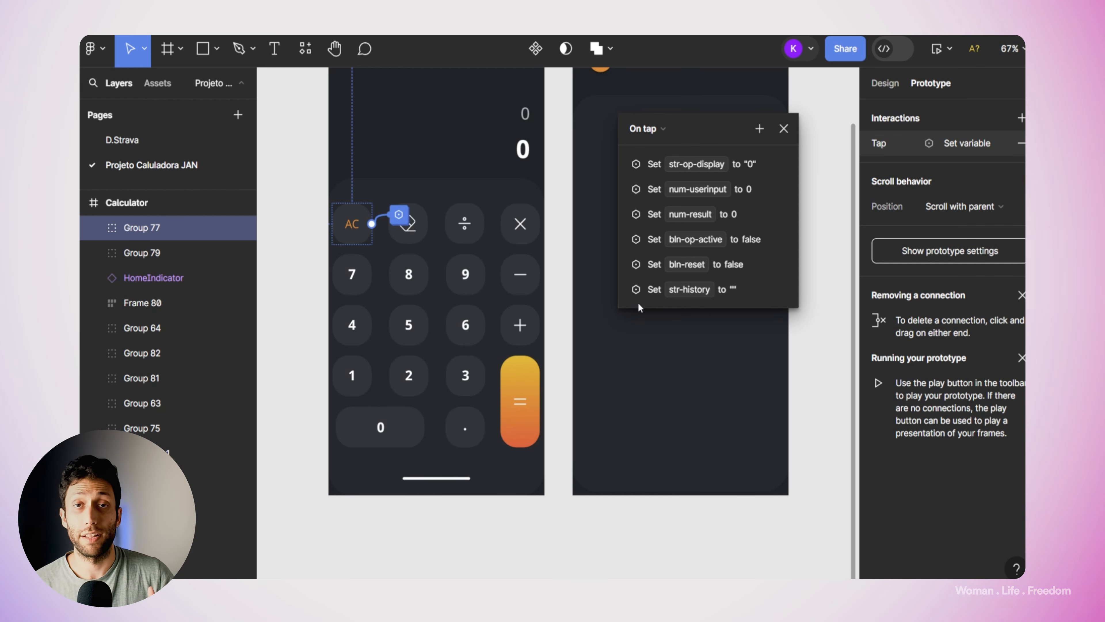
key("Escape")
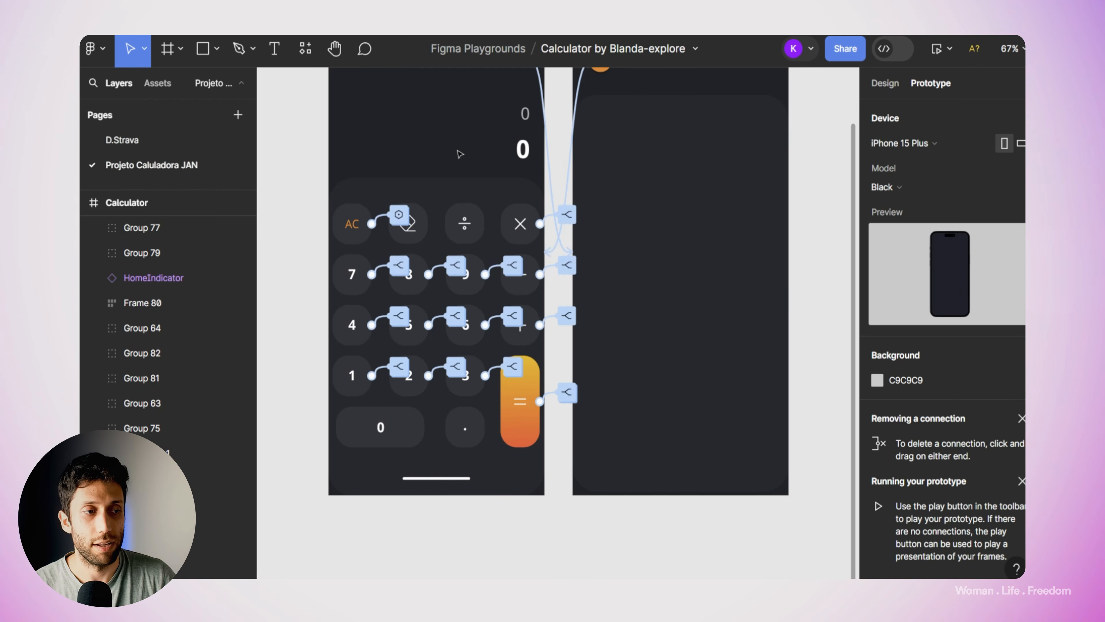
- Open a fresh preview of the Calculator frame and calculate 8+8
scroll(427, 131, "up", 3)
left_click(437, 88)
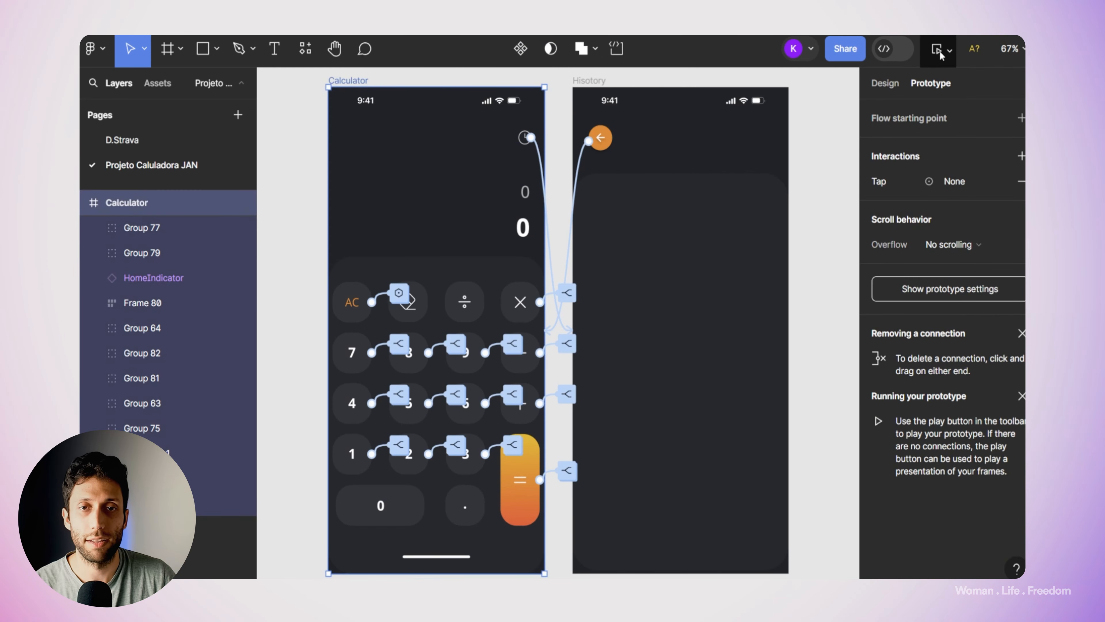
left_click(937, 49)
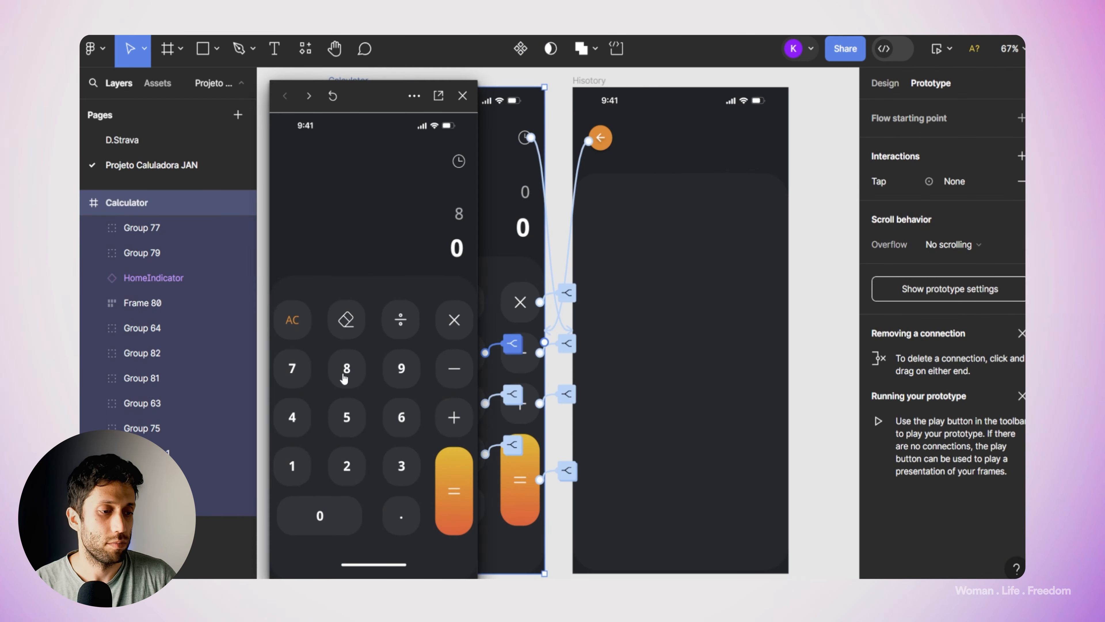
left_click(455, 422)
left_click(344, 369)
left_click(454, 491)
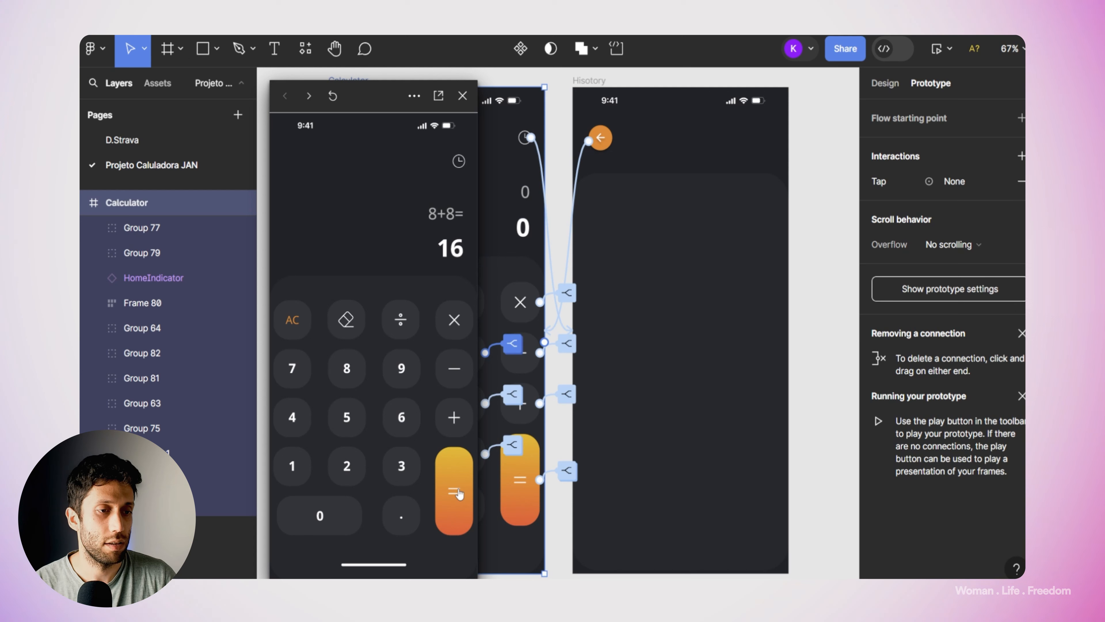
- Check the history screen in the preview, return to the calculator and calculate 2+2
left_click(459, 162)
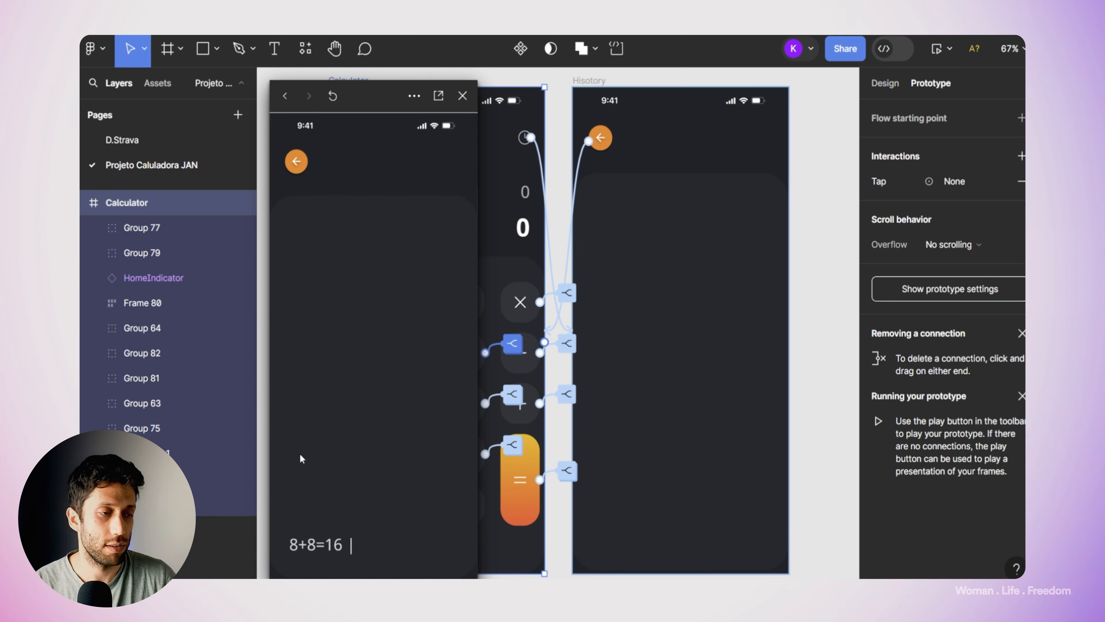
left_click(297, 162)
left_click(347, 455)
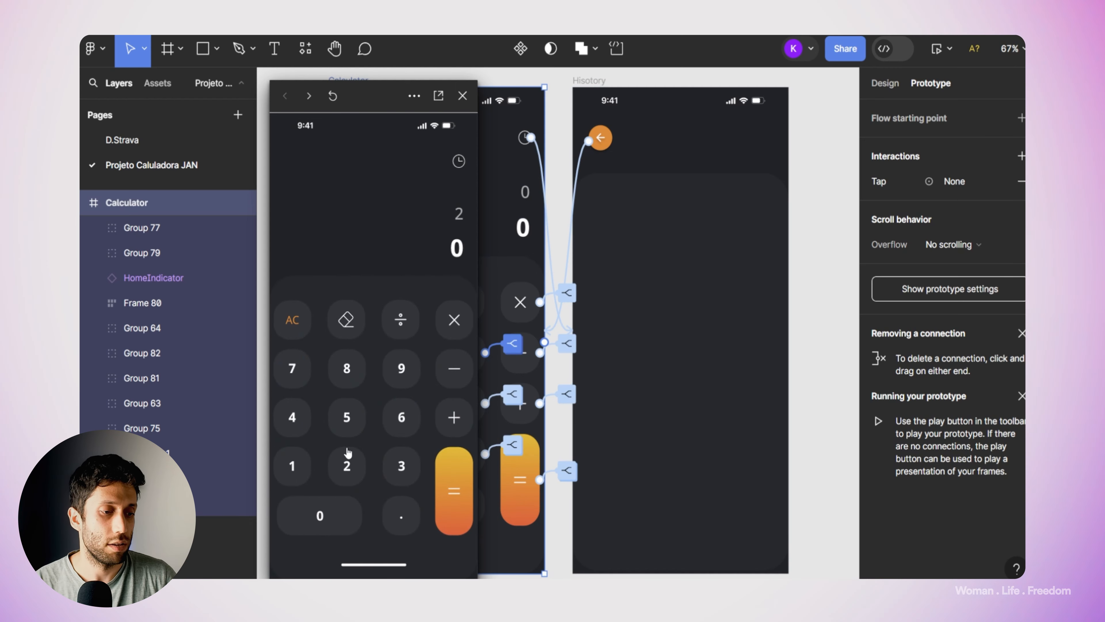
left_click(443, 428)
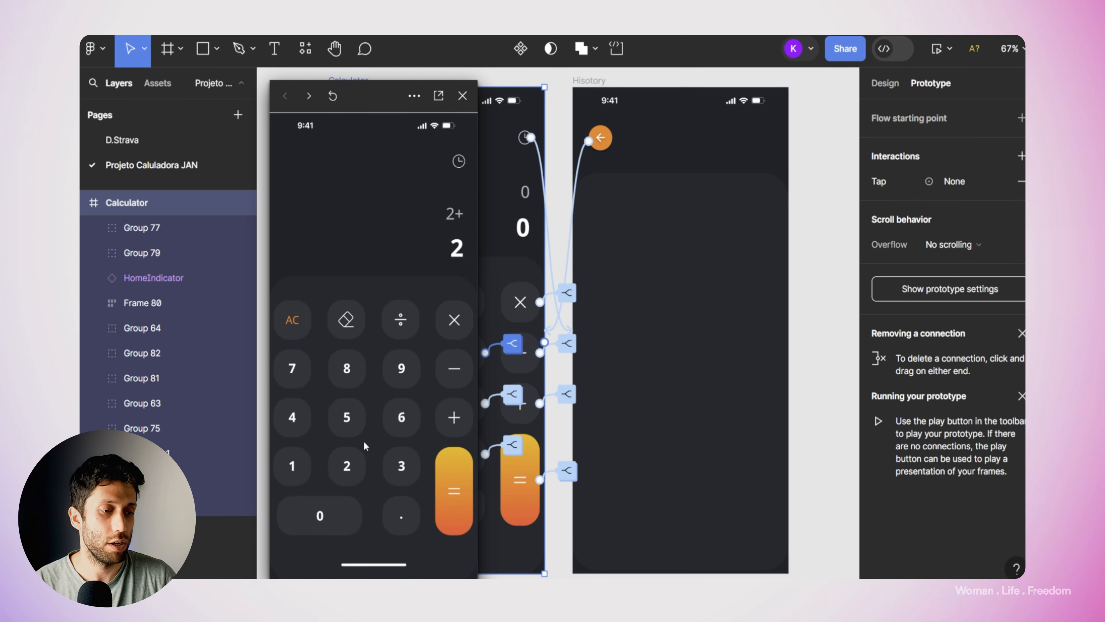
left_click(353, 472)
left_click(437, 476)
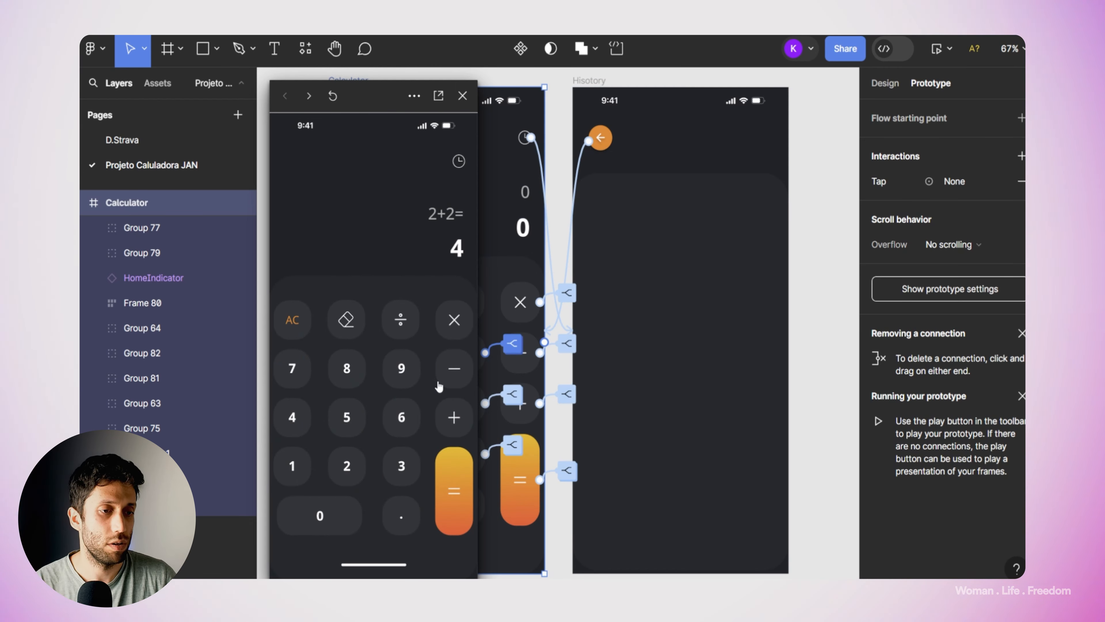
- View the history screen again, return to the calculator and clear it with AC
left_click(453, 162)
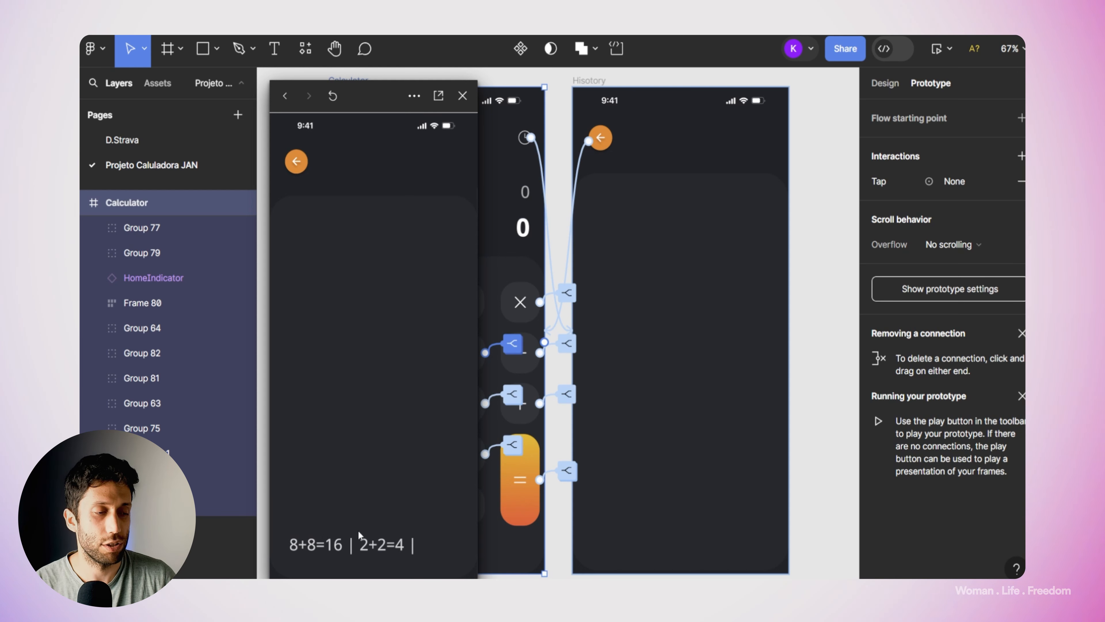
left_click(302, 168)
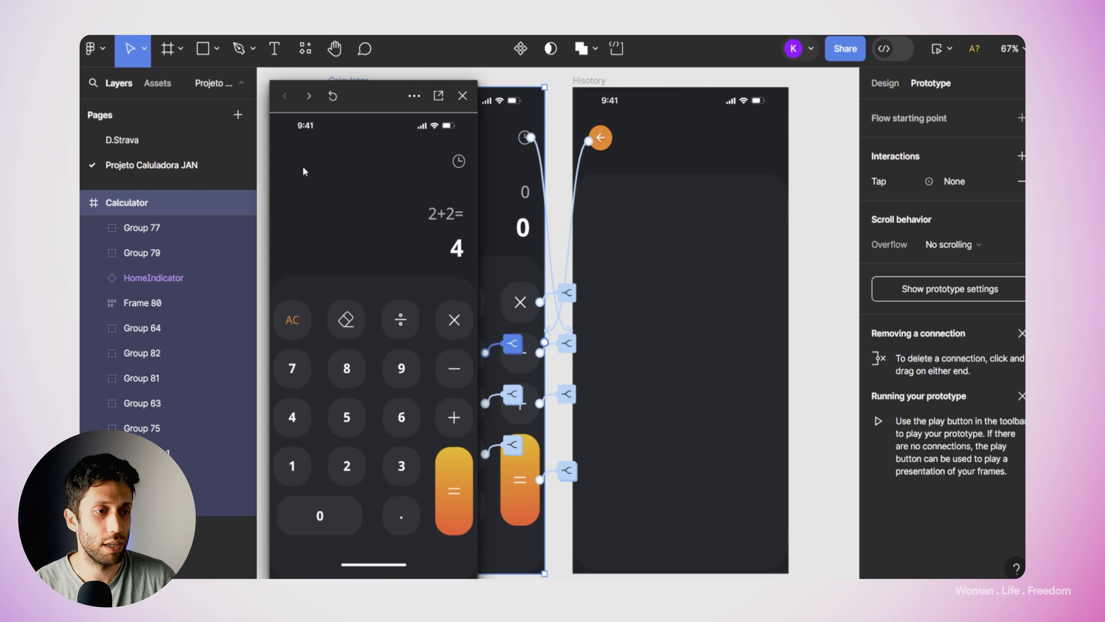
left_click(285, 325)
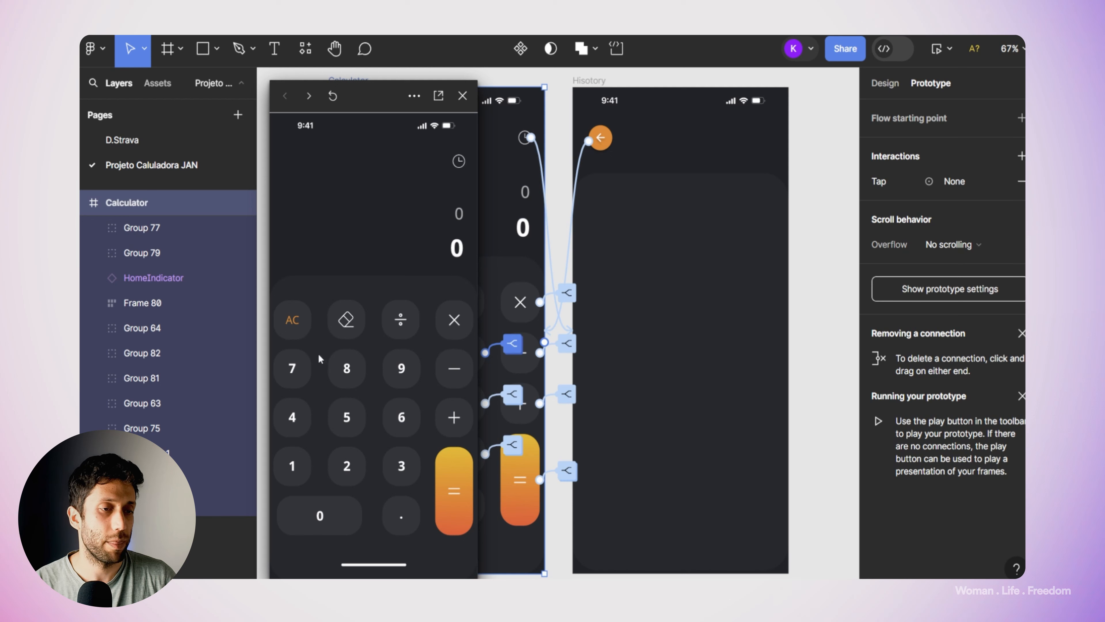